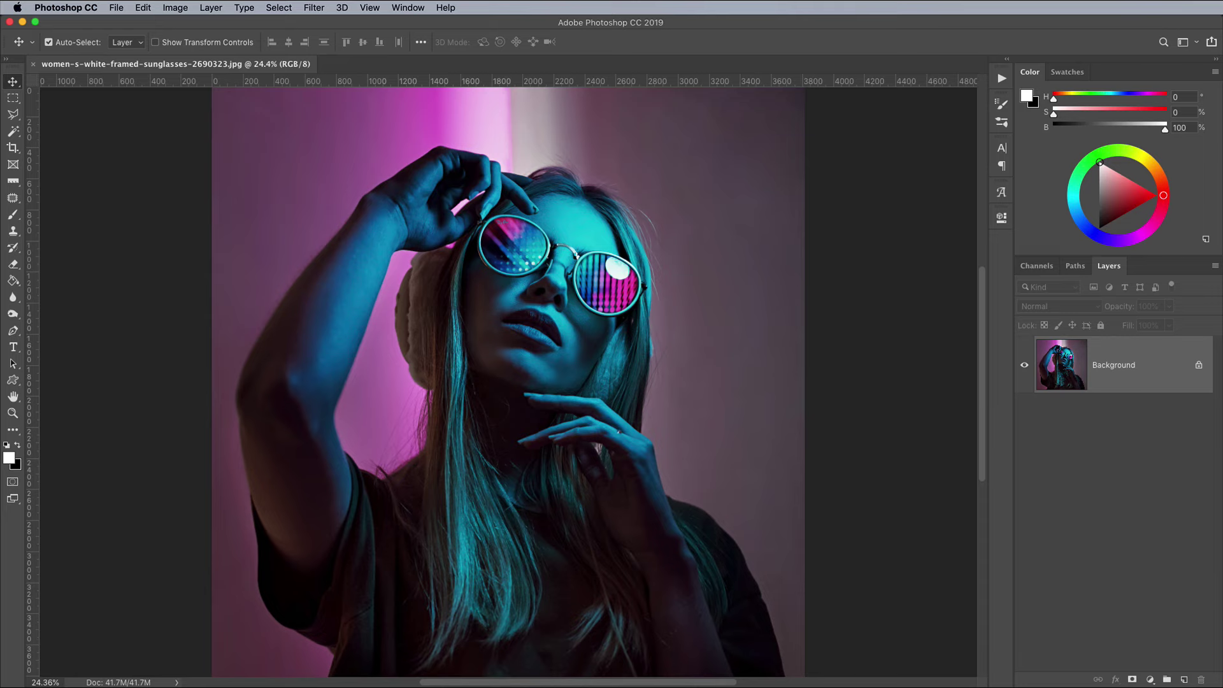
# Step: Desaturate the portrait to black and white
pyautogui.click(184, 7)
pyautogui.moveTo(197, 44)
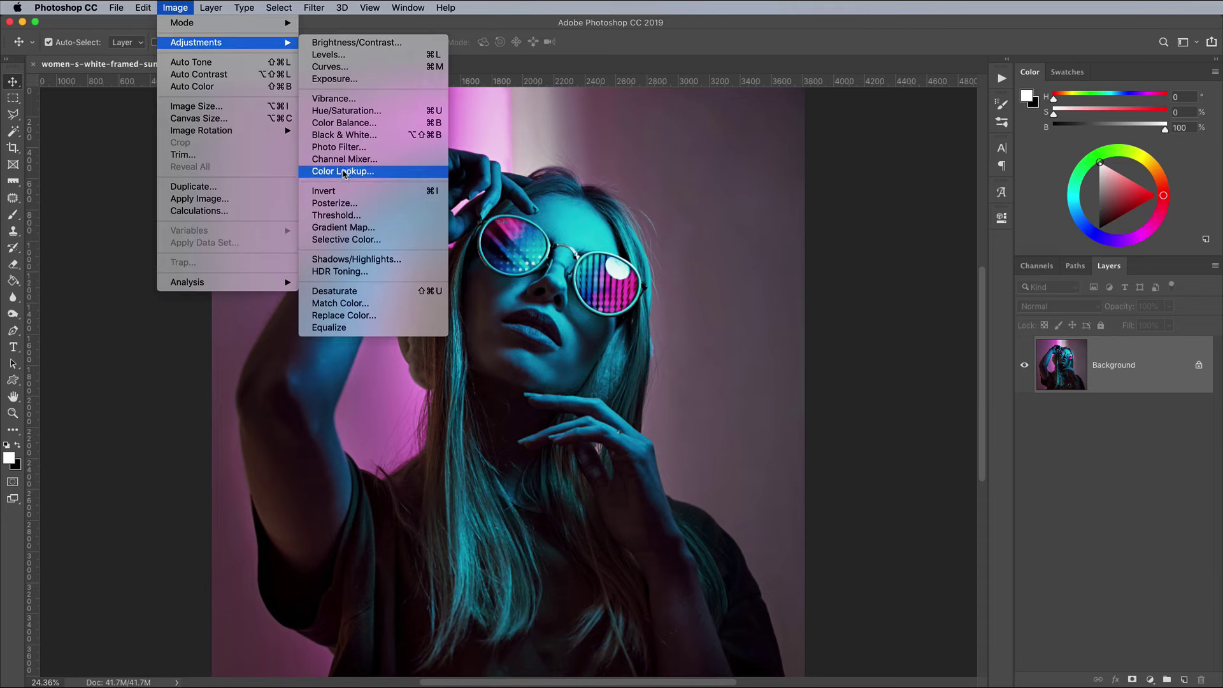
pyautogui.click(349, 293)
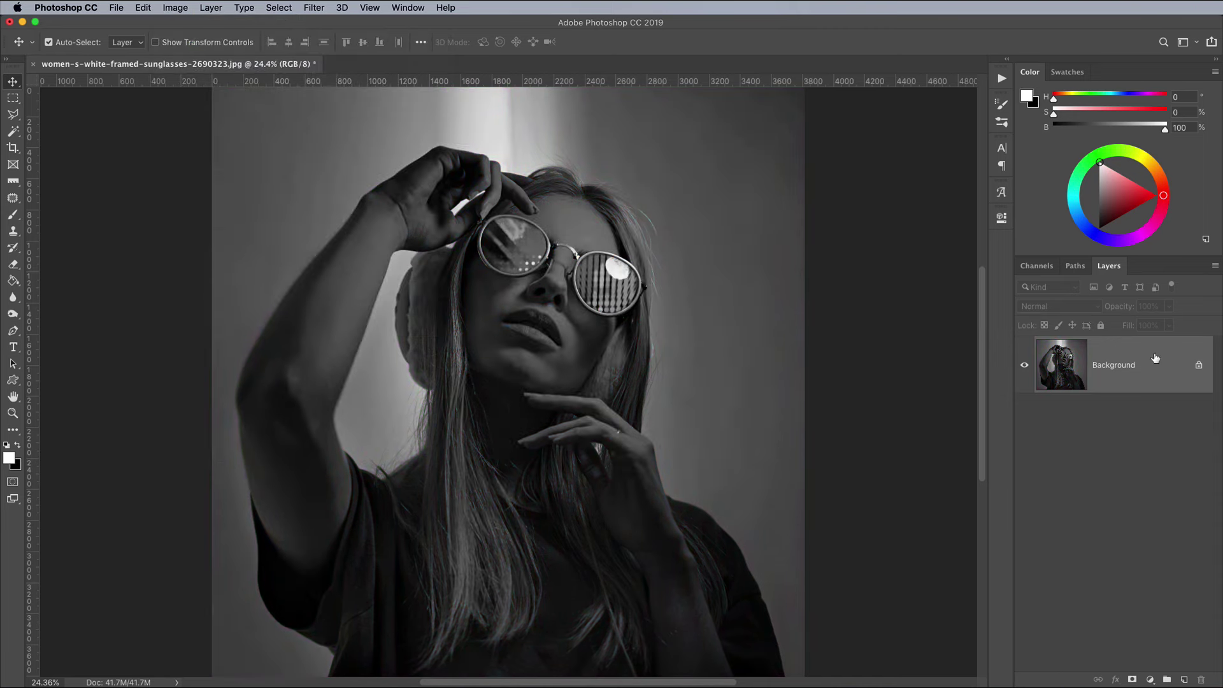
# Step: Duplicate the Background, exclude the copy's red channel, and nudge it left for a red-cyan split
pyautogui.moveTo(1155, 360); pyautogui.dragTo(1185, 677)
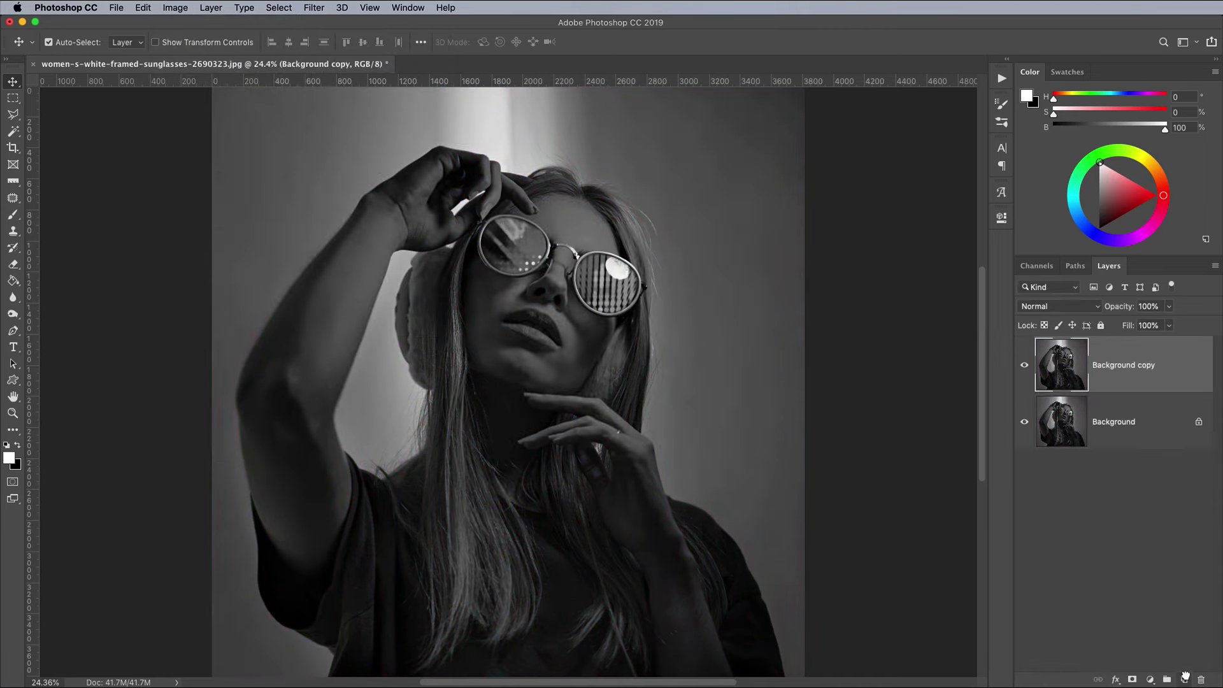
pyautogui.doubleClick(1175, 368)
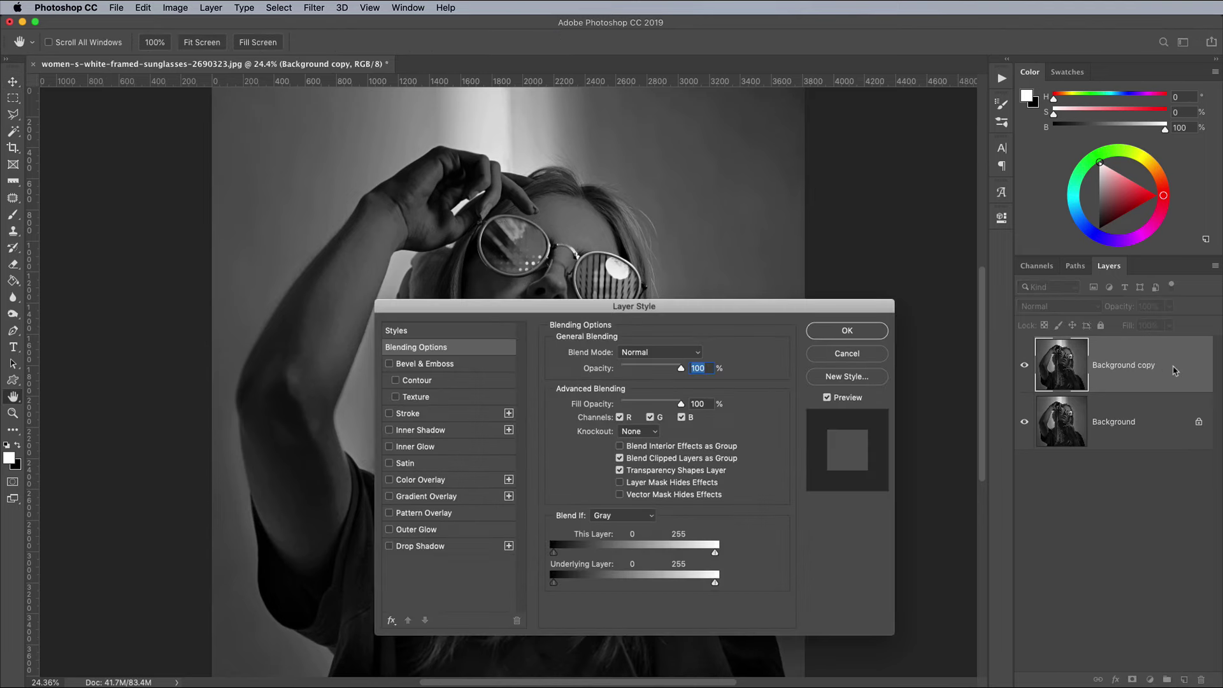
pyautogui.click(620, 417)
pyautogui.click(824, 332)
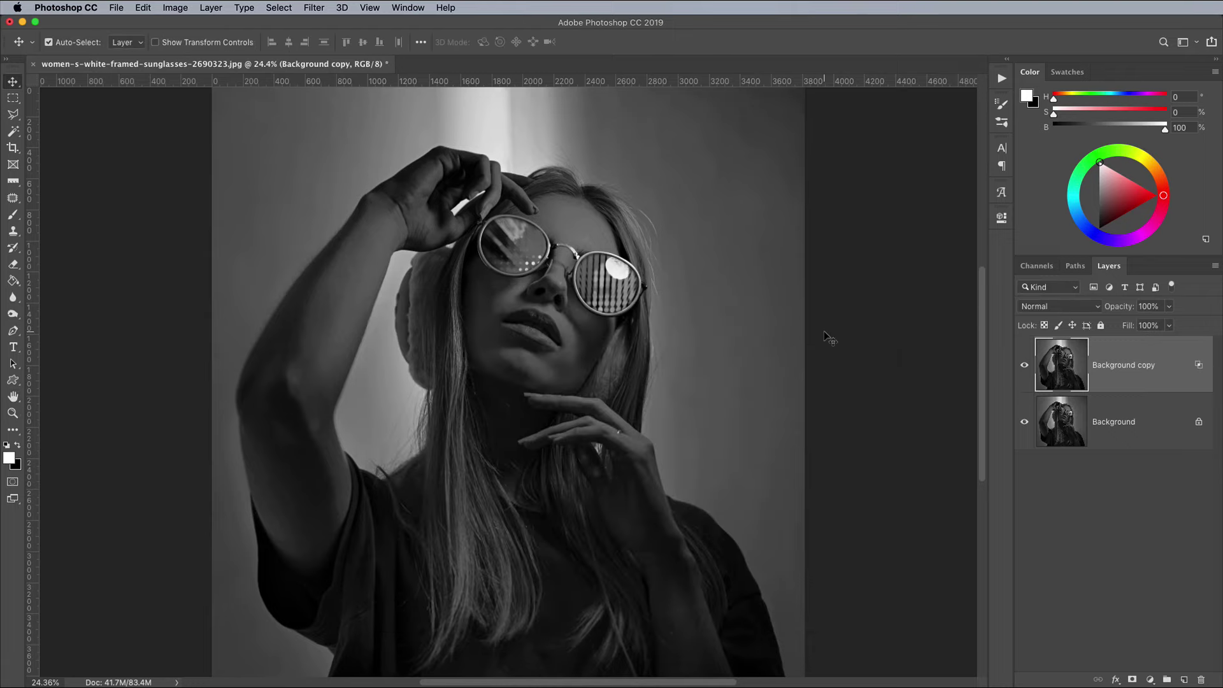
pyautogui.press('Left')
pyautogui.press('Left')
pyautogui.press('Left')
pyautogui.press('Left')
pyautogui.press('Left')
pyautogui.press('Left')
pyautogui.press('Left')
pyautogui.press('Left')
pyautogui.press('Left')
pyautogui.press('Left')
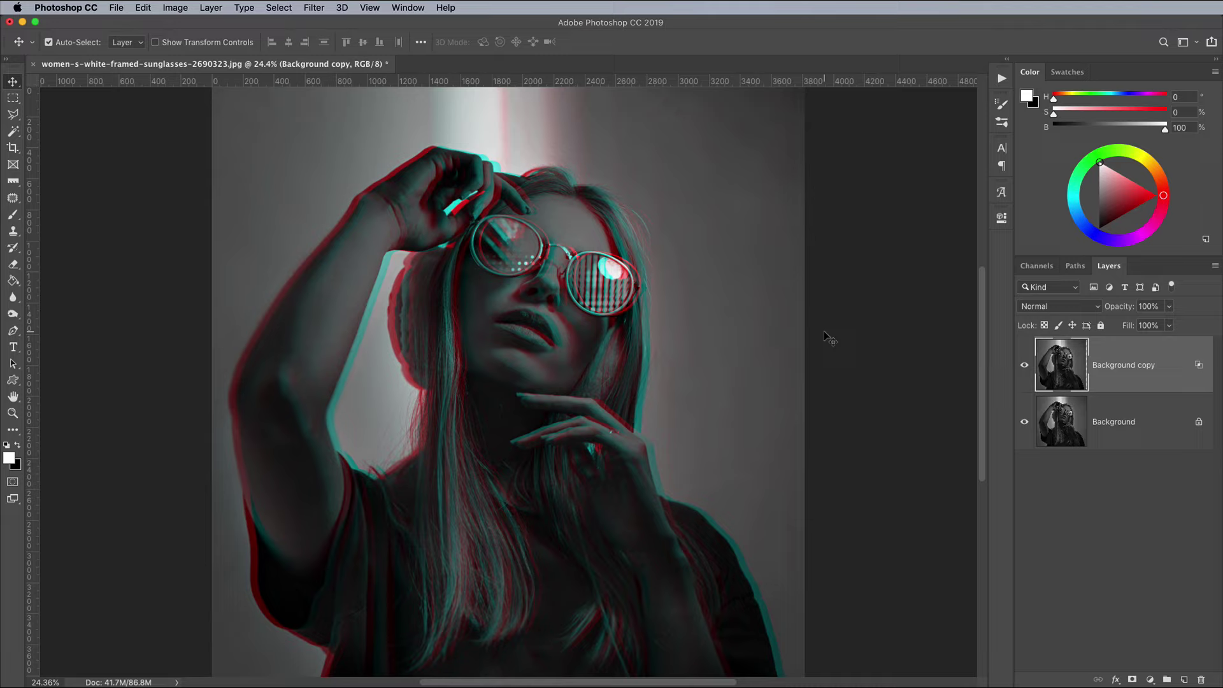
# Step: Shift a thin strip across the raised hand to the left, then deselect
pyautogui.click(13, 98)
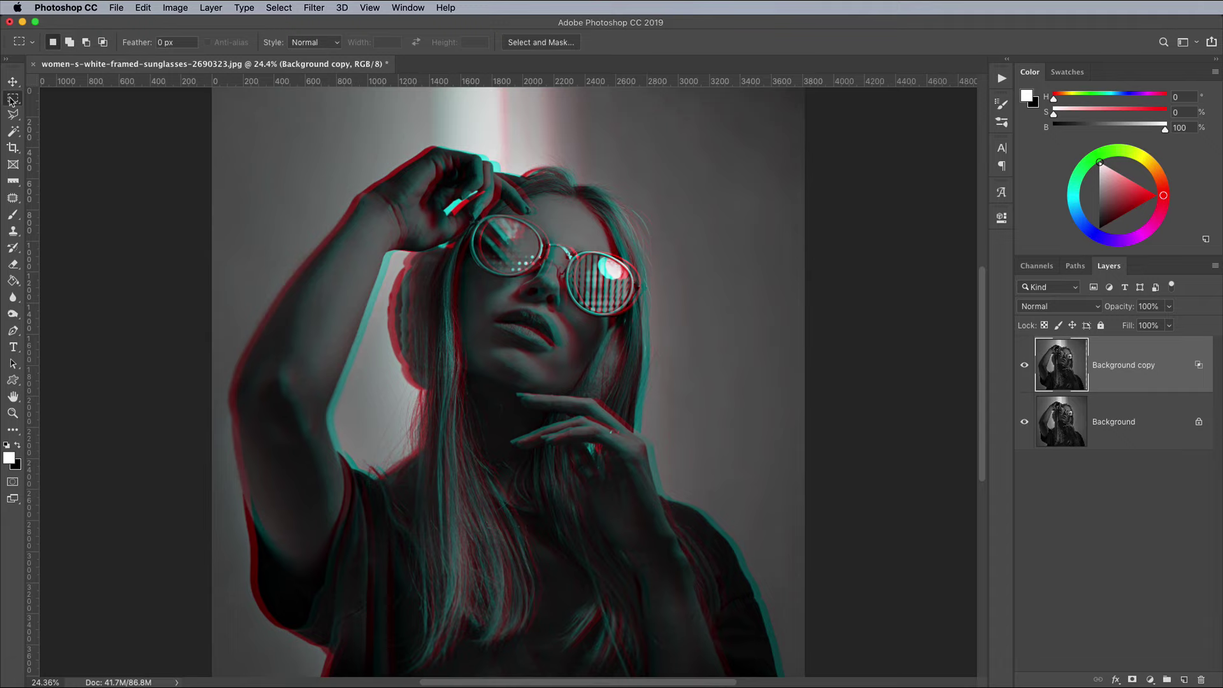
pyautogui.moveTo(205, 163); pyautogui.dragTo(733, 190)
pyautogui.click(13, 81)
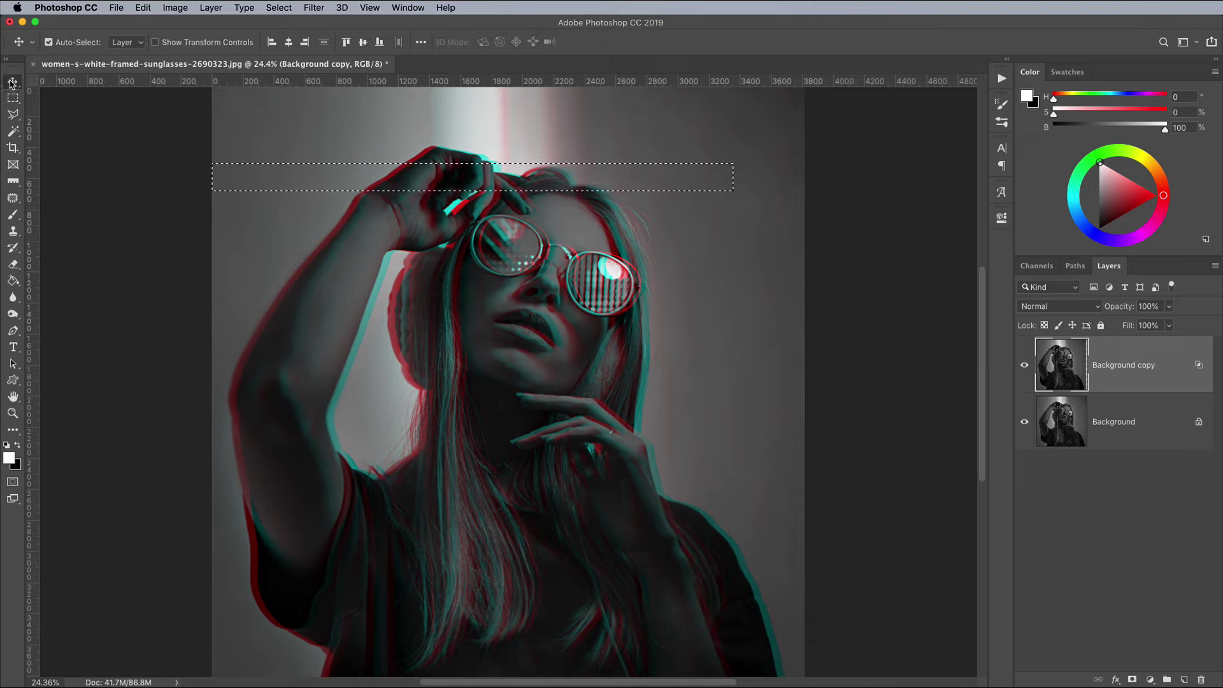
pyautogui.hotkey('shift', 'Left')
pyautogui.hotkey('shift', 'Left')
pyautogui.hotkey('shift', 'Left')
pyautogui.hotkey('shift', 'Left')
pyautogui.hotkey('shift', 'Left')
pyautogui.hotkey('shift', 'Left')
pyautogui.hotkey('shift', 'Left')
pyautogui.hotkey('shift', 'Left')
pyautogui.hotkey('shift', 'Left')
pyautogui.hotkey('shift', 'Left')
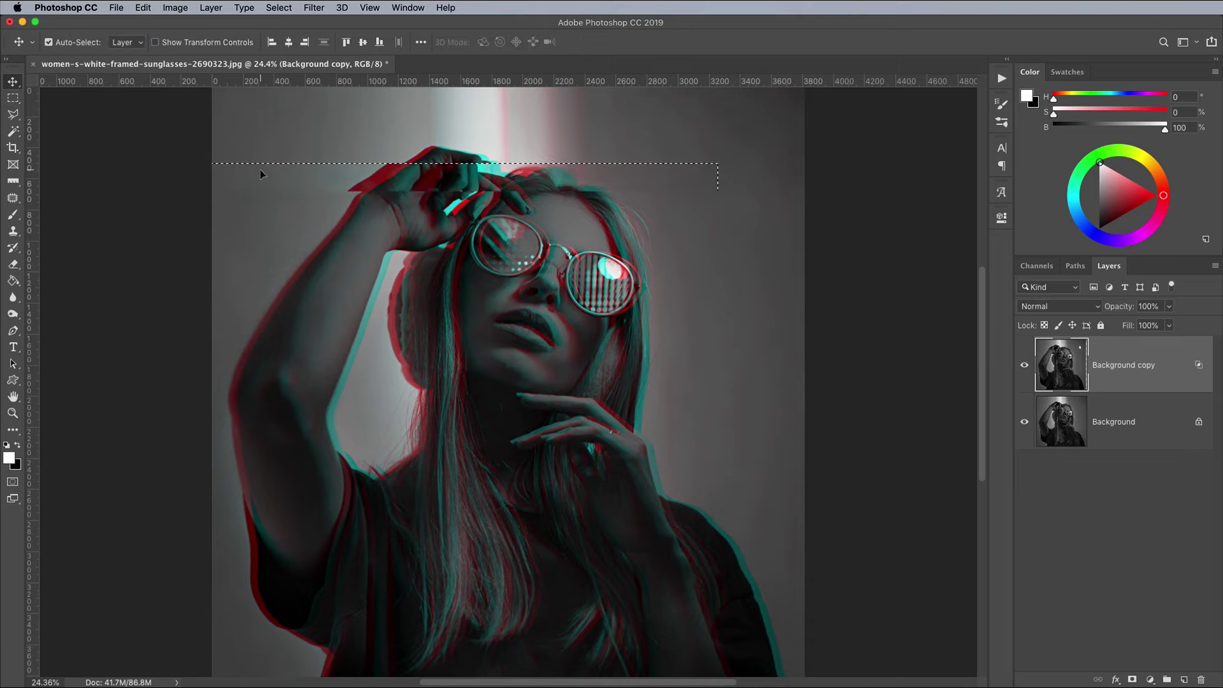
pyautogui.click(275, 8)
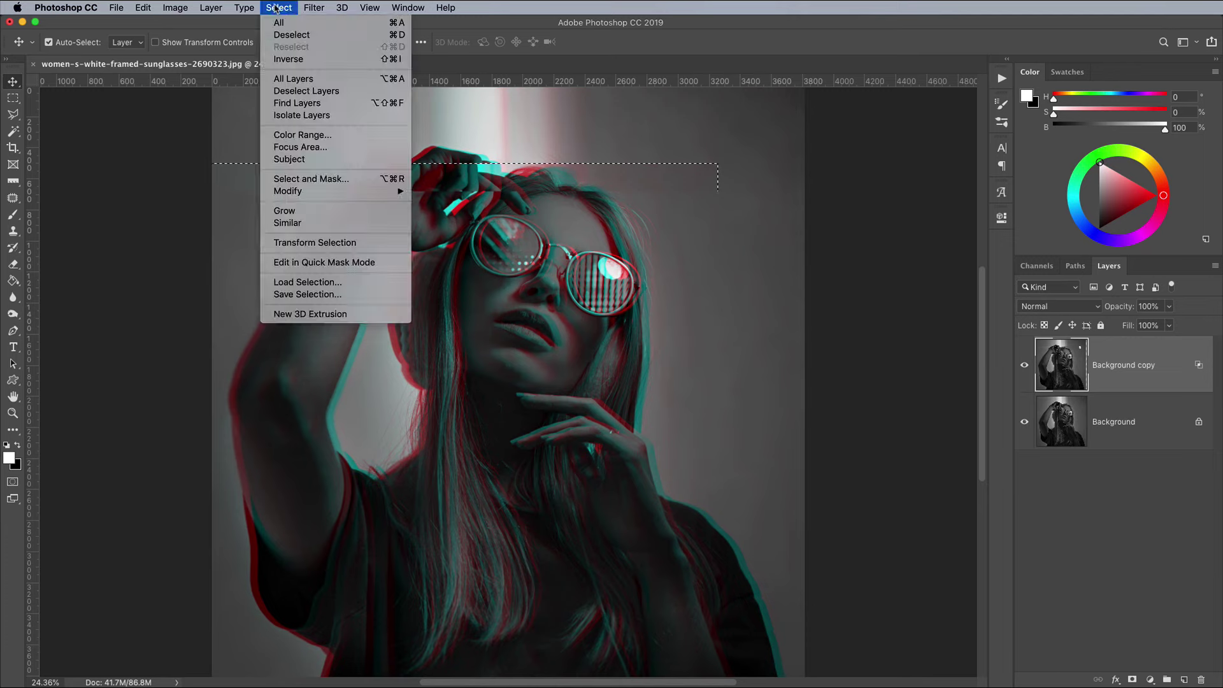
pyautogui.click(289, 36)
# Step: Offset thin strips across the face, the top, the glasses and below the lips sideways
pyautogui.press('m')
pyautogui.moveTo(805, 318); pyautogui.dragTo(391, 311)
pyautogui.hotkey('ctrl', 'Right')
pyautogui.hotkey('ctrl', 'Right')
pyautogui.hotkey('ctrl', 'Right')
pyautogui.hotkey('ctrl', 'd')
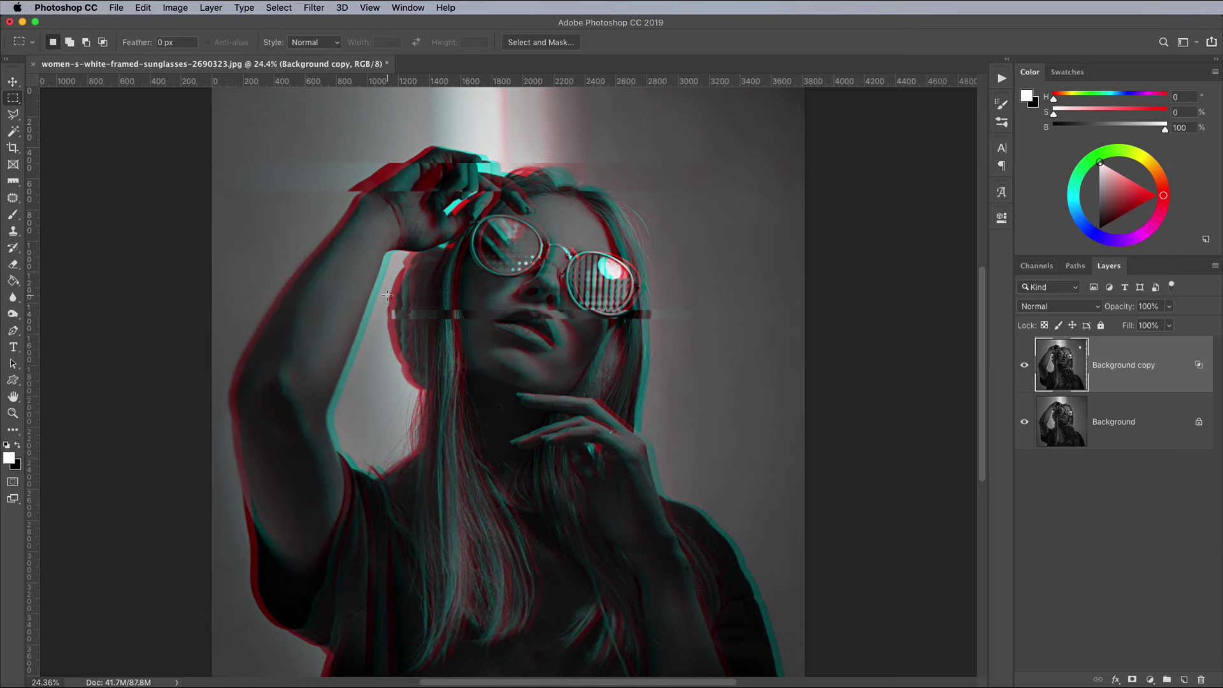
pyautogui.scroll(2, 388, 295)
pyautogui.moveTo(805, 159); pyautogui.dragTo(238, 170)
pyautogui.hotkey('ctrl', 'Right')
pyautogui.hotkey('ctrl', 'Right')
pyautogui.hotkey('ctrl', 'Right')
pyautogui.hotkey('ctrl', 'd')
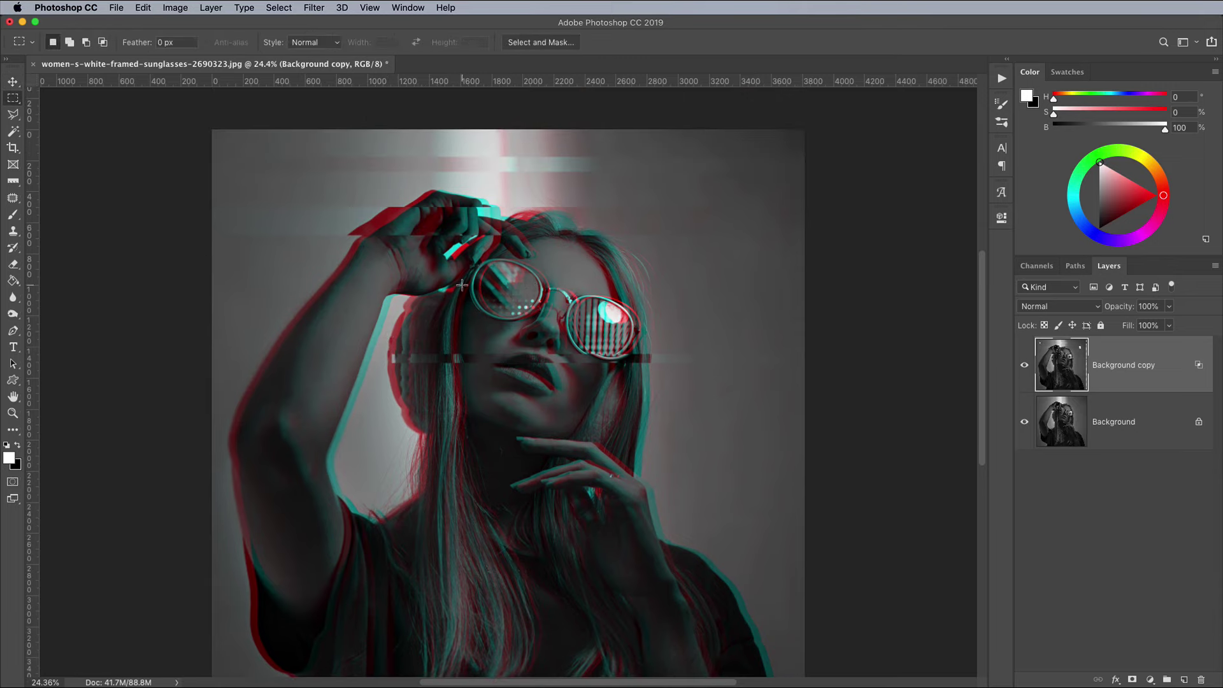
pyautogui.scroll(-1, 461, 284)
pyautogui.moveTo(227, 275); pyautogui.dragTo(556, 282)
pyautogui.hotkey('ctrl', 'Right')
pyautogui.hotkey('ctrl', 'Right')
pyautogui.hotkey('ctrl', 'Right')
pyautogui.hotkey('ctrl', 'd')
pyautogui.moveTo(210, 428); pyautogui.dragTo(737, 437)
pyautogui.hotkey('ctrl', 'Right')
pyautogui.hotkey('ctrl', 'Right')
pyautogui.hotkey('ctrl', 'Right')
pyautogui.hotkey('ctrl', 'd')
# Step: Shift more strips sideways above the glasses, lower in the portrait and near the shirt
pyautogui.scroll(-1, 796, 395)
pyautogui.moveTo(820, 354); pyautogui.dragTo(505, 376)
pyautogui.hotkey('ctrl', 'Right')
pyautogui.hotkey('ctrl', 'Right')
pyautogui.hotkey('ctrl', 'Right')
pyautogui.hotkey('ctrl', 'd')
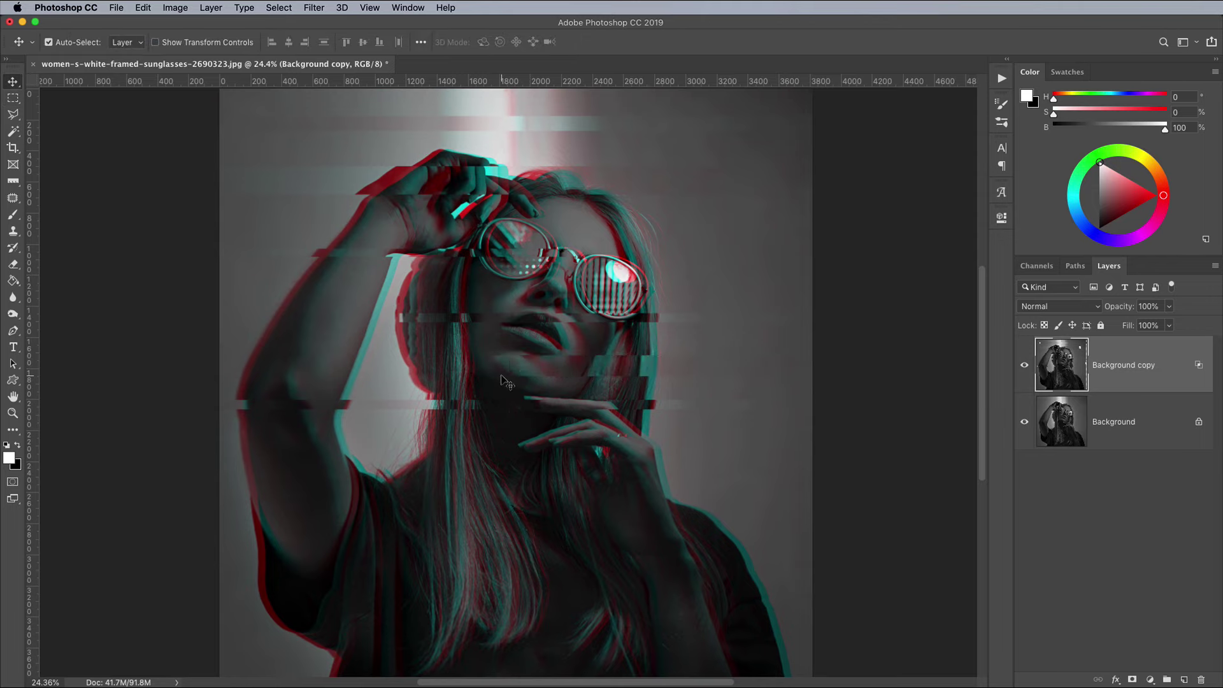
pyautogui.scroll(-2, 742, 218)
pyautogui.moveTo(819, 201); pyautogui.dragTo(437, 213)
pyautogui.hotkey('ctrl', 'Right')
pyautogui.hotkey('ctrl', 'Right')
pyautogui.hotkey('ctrl', 'Right')
pyautogui.hotkey('ctrl', 'd')
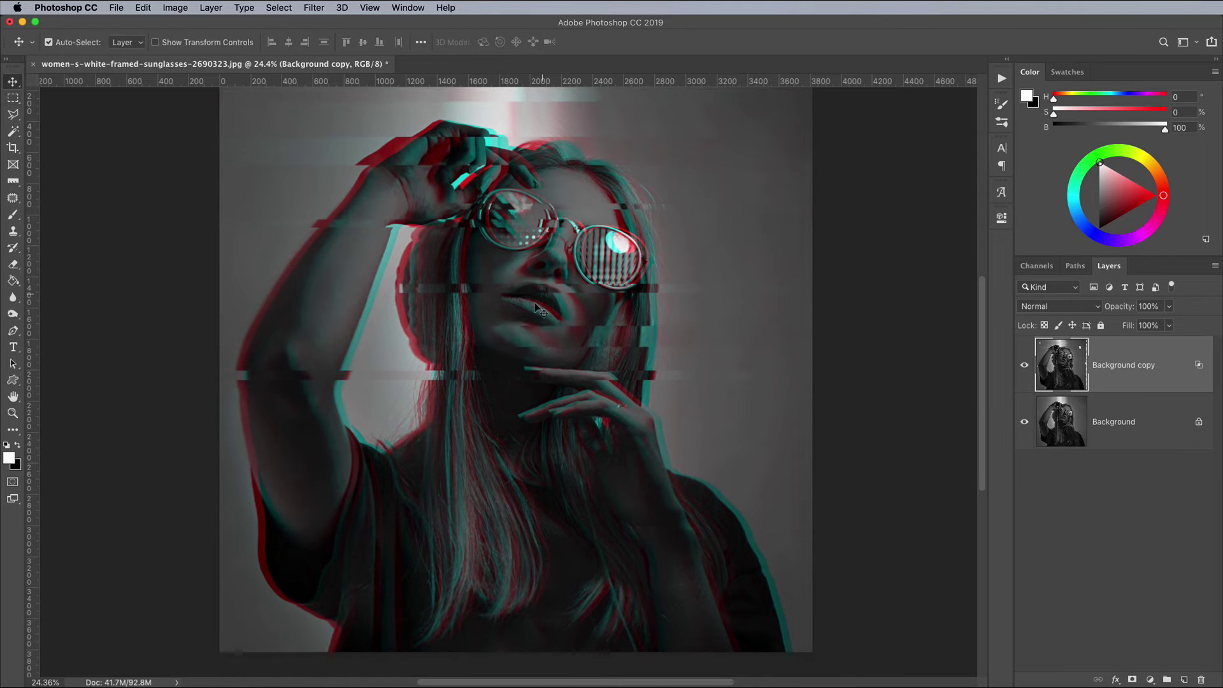
pyautogui.moveTo(214, 480); pyautogui.dragTo(748, 503)
pyautogui.hotkey('ctrl', 'Right')
pyautogui.hotkey('ctrl', 'Right')
pyautogui.hotkey('ctrl', 'Right')
pyautogui.hotkey('ctrl', 'd')
pyautogui.moveTo(811, 571)
pyautogui.mouseDown()
pyautogui.moveTo(258, 583)
pyautogui.moveTo(724, 615)
pyautogui.mouseUp()
pyautogui.hotkey('ctrl', 'Right')
pyautogui.hotkey('ctrl', 'Right')
pyautogui.hotkey('ctrl', 'Right')
pyautogui.hotkey('ctrl', 'd')
pyautogui.hotkey('ctrl', 'Right')
pyautogui.hotkey('ctrl', 'Right')
pyautogui.hotkey('ctrl', 'Right')
pyautogui.hotkey('ctrl', 'd')
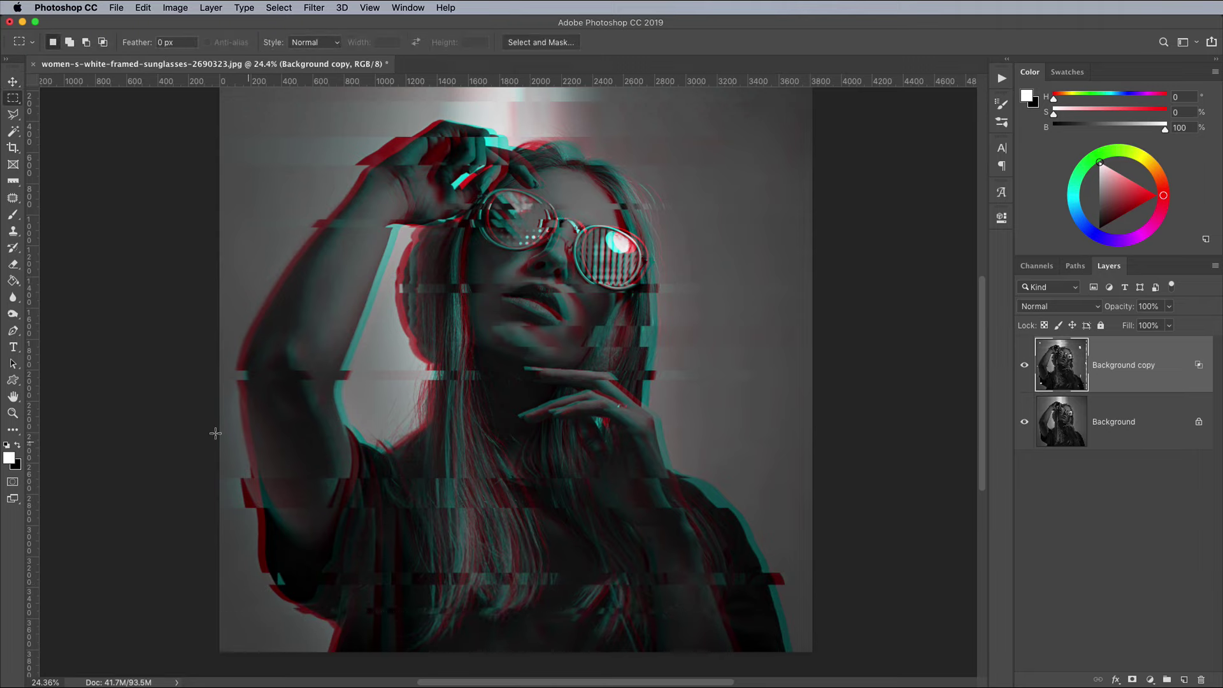
# Step: Displace further strips across the upper arm, shoulder, glasses and beside the raised arm
pyautogui.moveTo(215, 422); pyautogui.dragTo(439, 412)
pyautogui.hotkey('ctrl', 'Right')
pyautogui.hotkey('ctrl', 'Right')
pyautogui.hotkey('ctrl', 'Right')
pyautogui.hotkey('ctrl', 'd')
pyautogui.moveTo(178, 488); pyautogui.dragTo(524, 475)
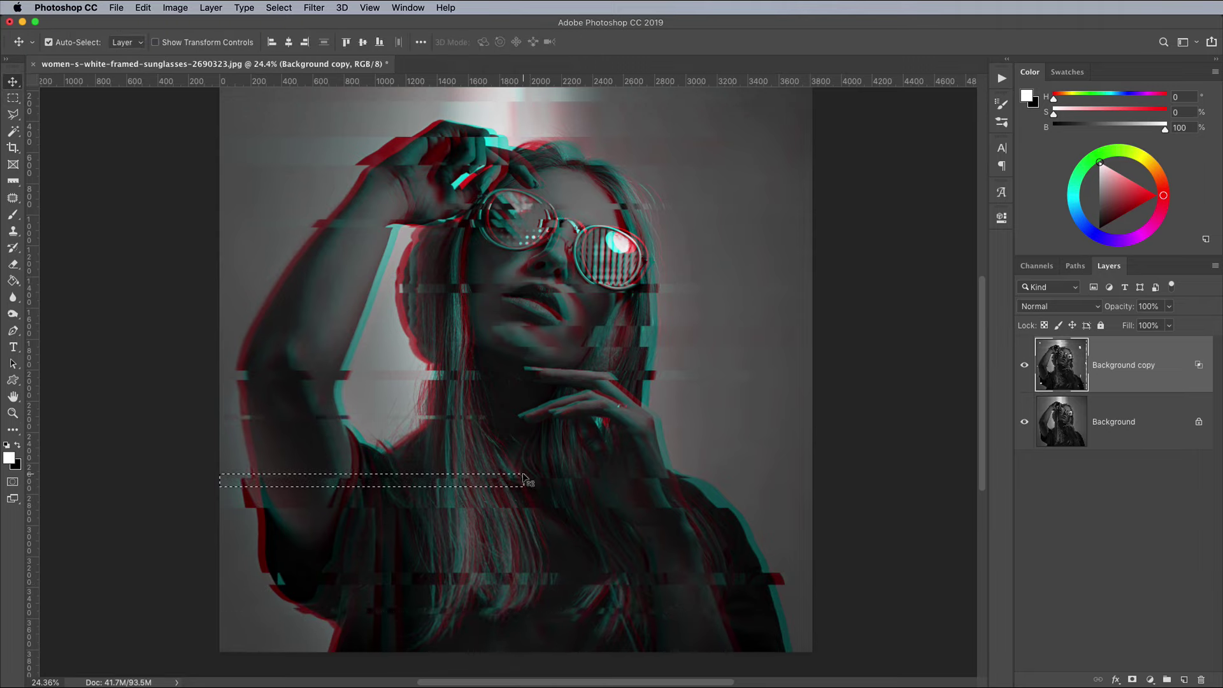
pyautogui.hotkey('ctrl', 'Right')
pyautogui.hotkey('ctrl', 'Right')
pyautogui.hotkey('ctrl', 'Right')
pyautogui.hotkey('ctrl', 'd')
pyautogui.scroll(1, 852, 426)
pyautogui.moveTo(818, 257); pyautogui.dragTo(511, 261)
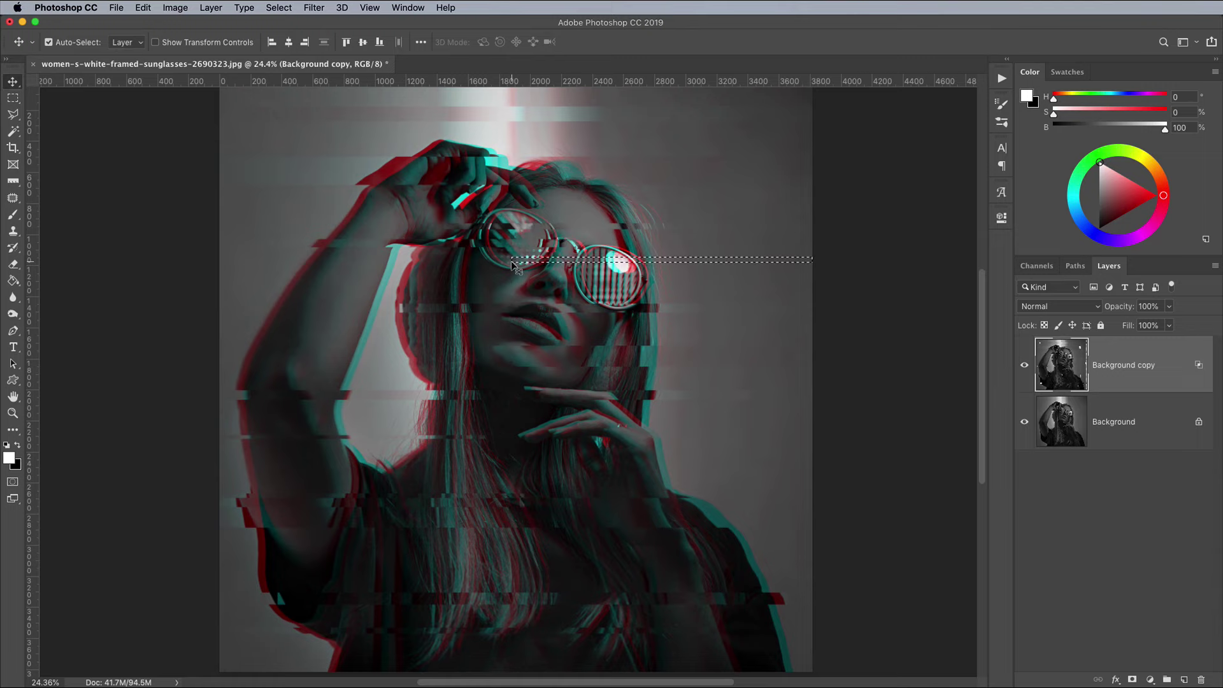
pyautogui.hotkey('ctrl', 'Right')
pyautogui.hotkey('ctrl', 'Right')
pyautogui.hotkey('ctrl', 'Right')
pyautogui.hotkey('ctrl', 'd')
pyautogui.moveTo(210, 294)
pyautogui.mouseDown()
pyautogui.moveTo(370, 301)
pyautogui.moveTo(361, 306)
pyautogui.mouseUp()
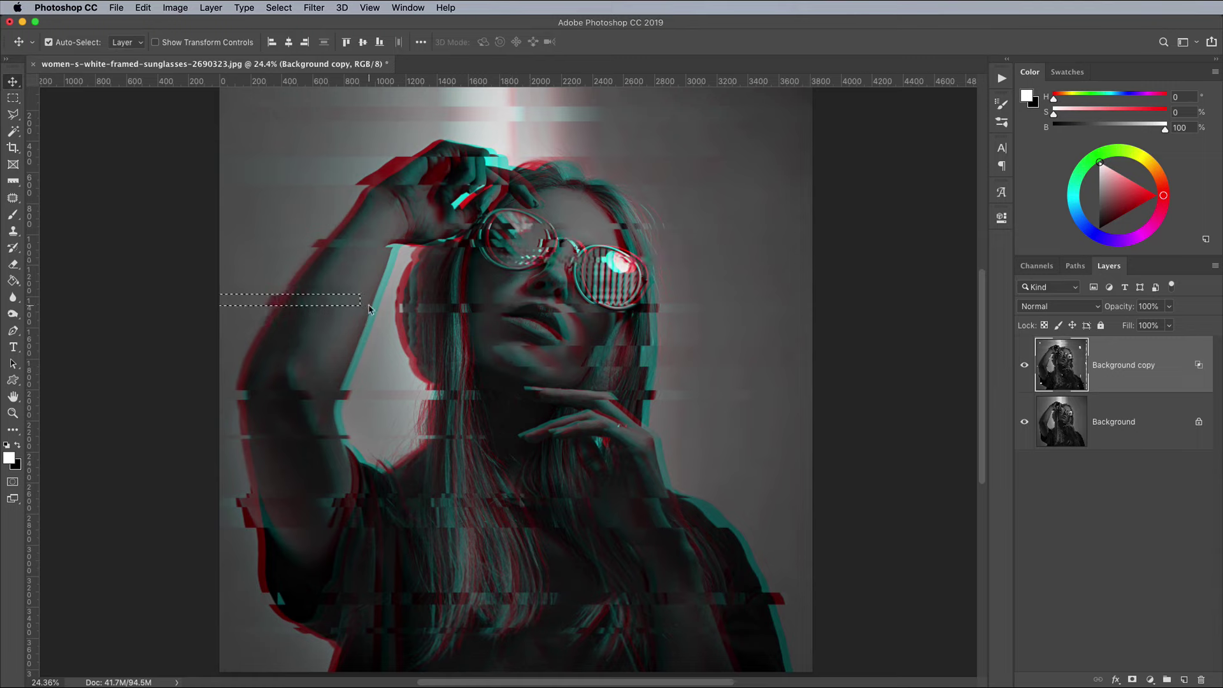
pyautogui.hotkey('ctrl', 'Right')
pyautogui.hotkey('ctrl', 'Right')
pyautogui.hotkey('ctrl', 'Right')
pyautogui.hotkey('ctrl', 'd')
pyautogui.moveTo(796, 460); pyautogui.dragTo(538, 470)
pyautogui.hotkey('ctrl', 'Right')
pyautogui.hotkey('ctrl', 'Right')
pyautogui.hotkey('ctrl', 'Right')
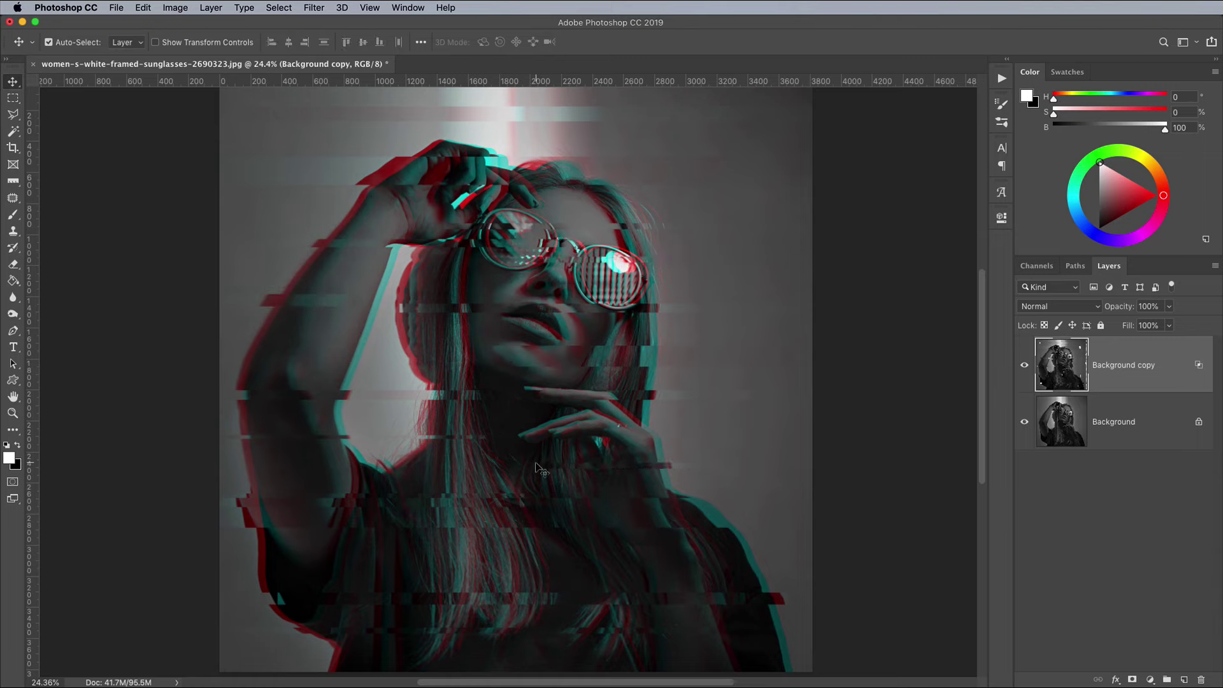
# Step: Add a new layer filled with white and convert it to a smart object
pyautogui.click(1182, 679)
pyautogui.hotkey('alt', 'BackSpace')
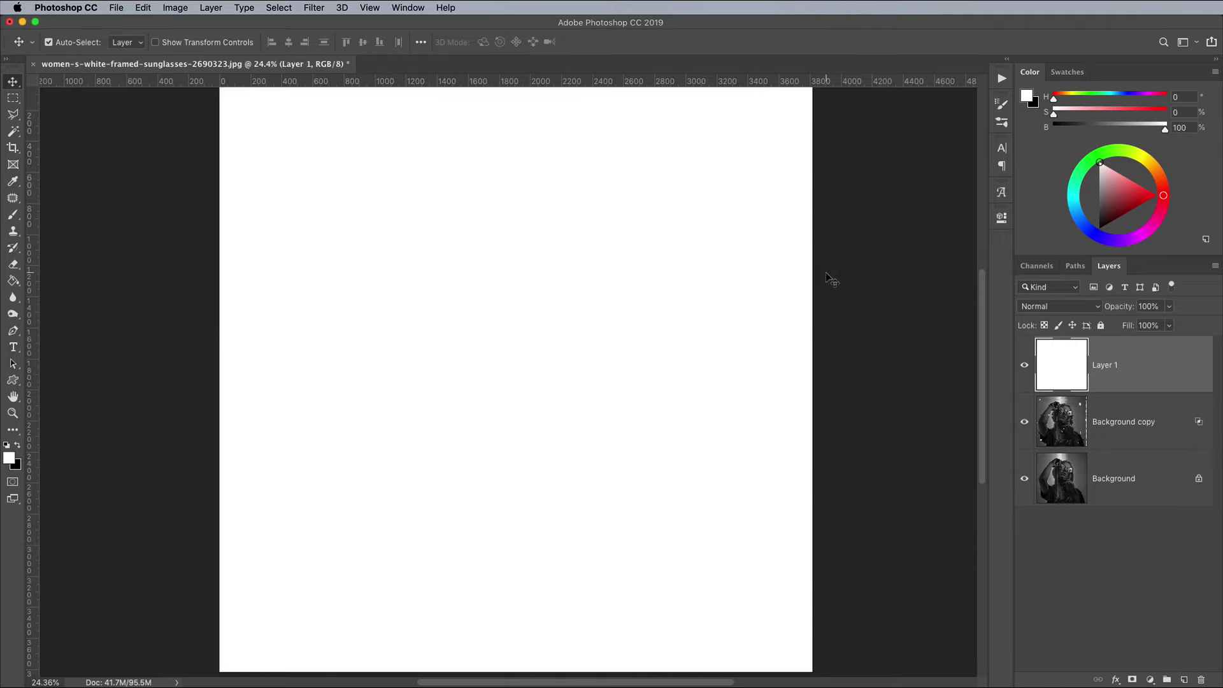
pyautogui.rightClick(1150, 360)
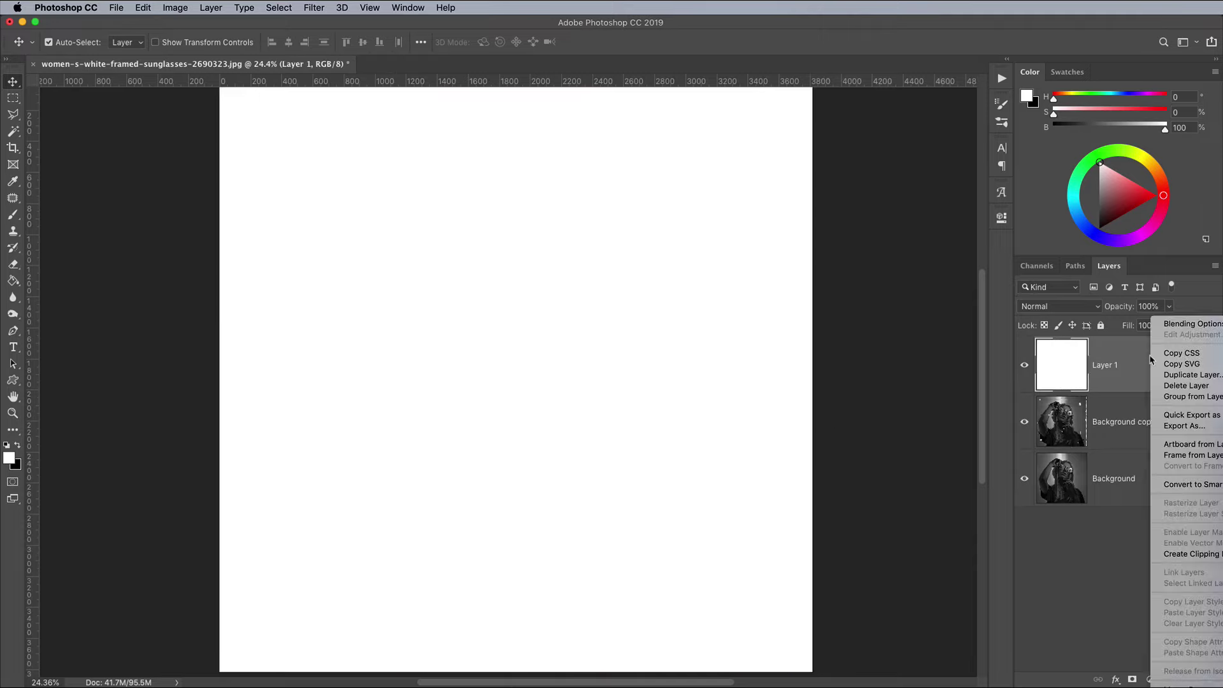
pyautogui.click(1183, 485)
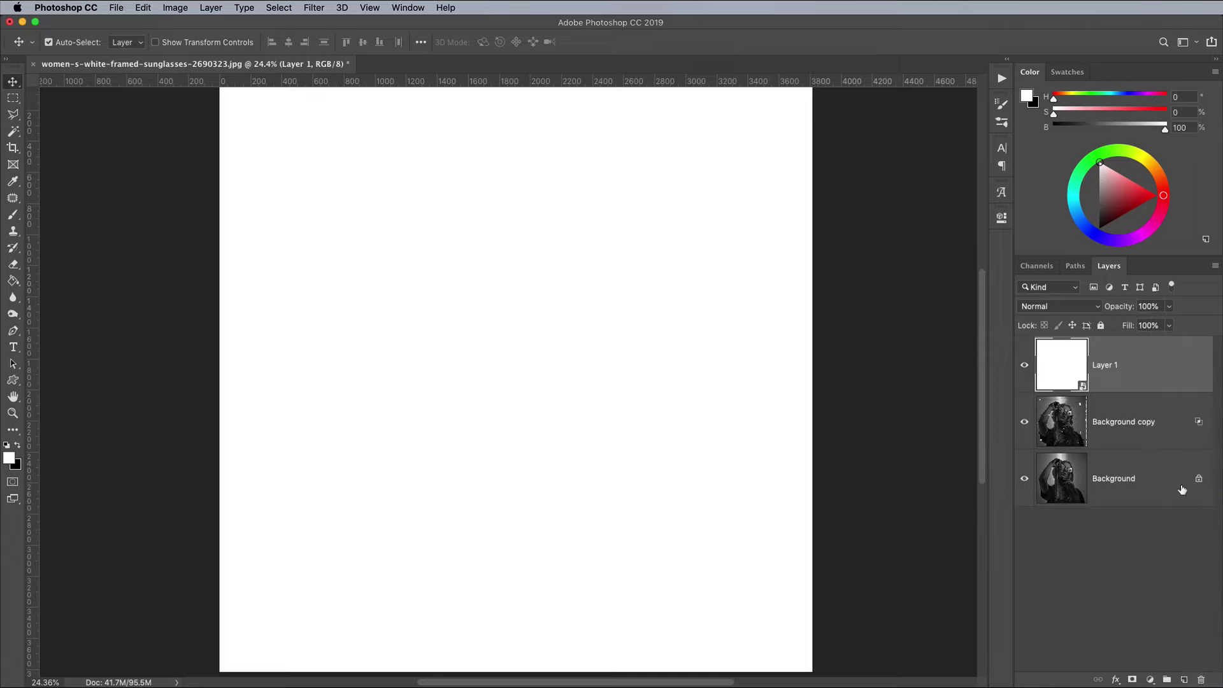
# Step: Apply a Filter Gallery Halftone Pattern of lines with contrast 50
pyautogui.click(316, 8)
pyautogui.click(326, 63)
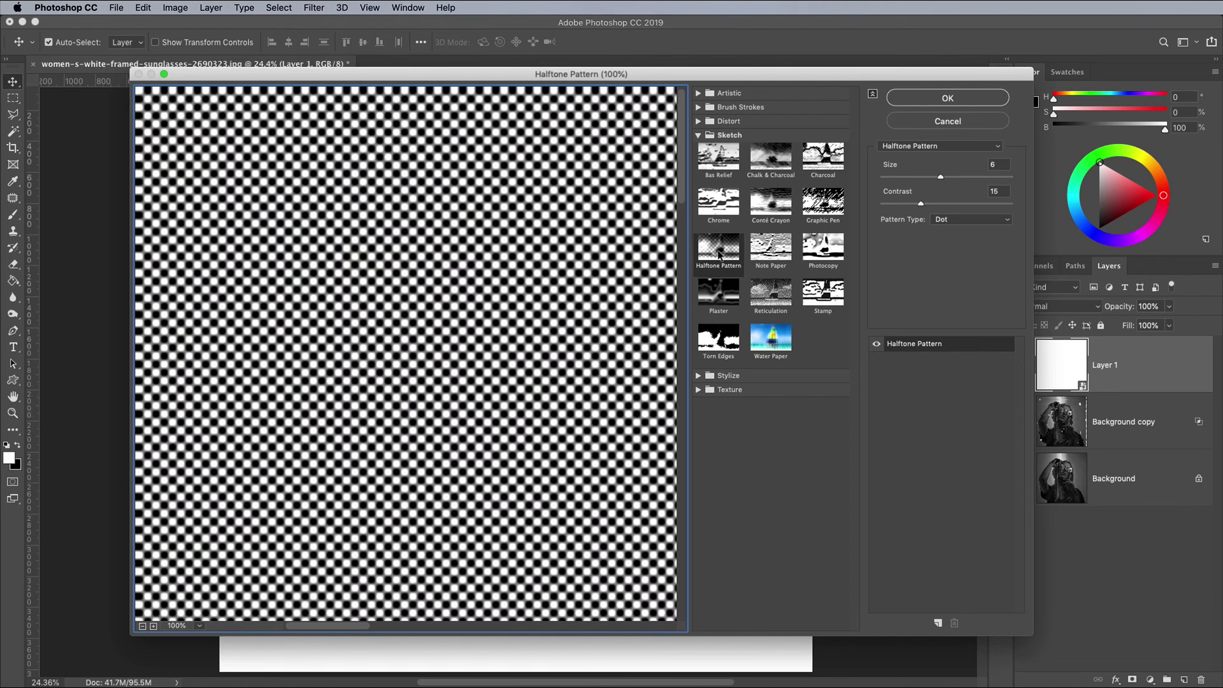
pyautogui.click(966, 219)
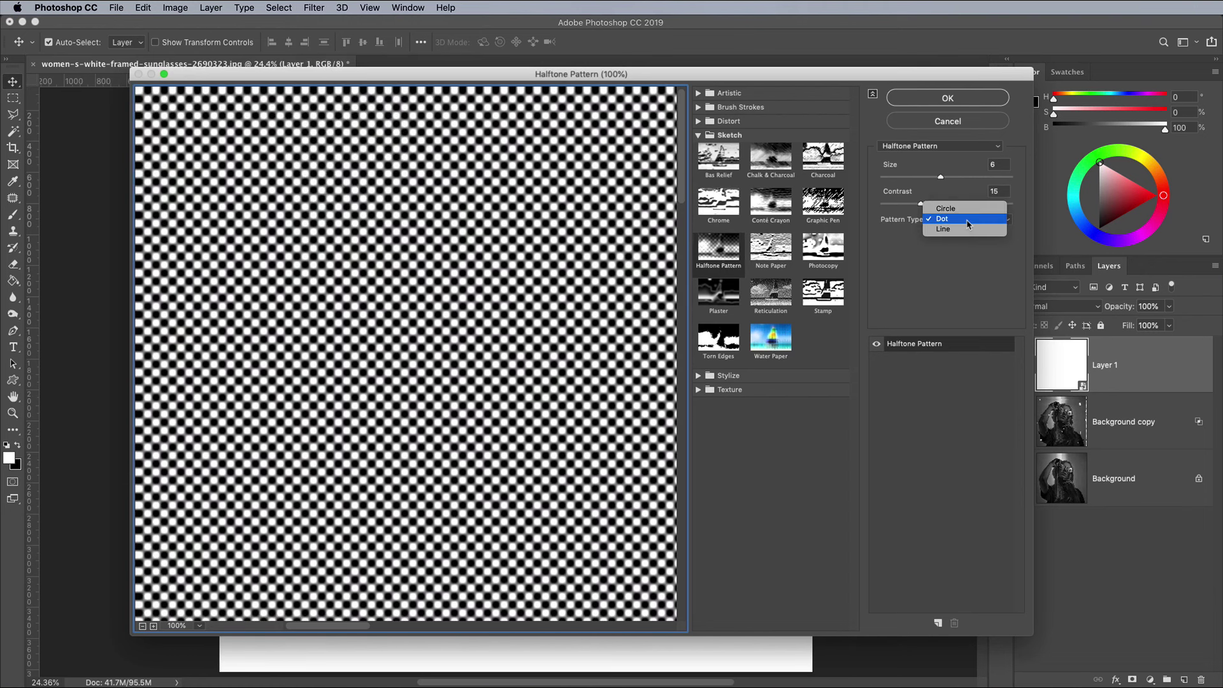
pyautogui.click(964, 228)
pyautogui.click(944, 204)
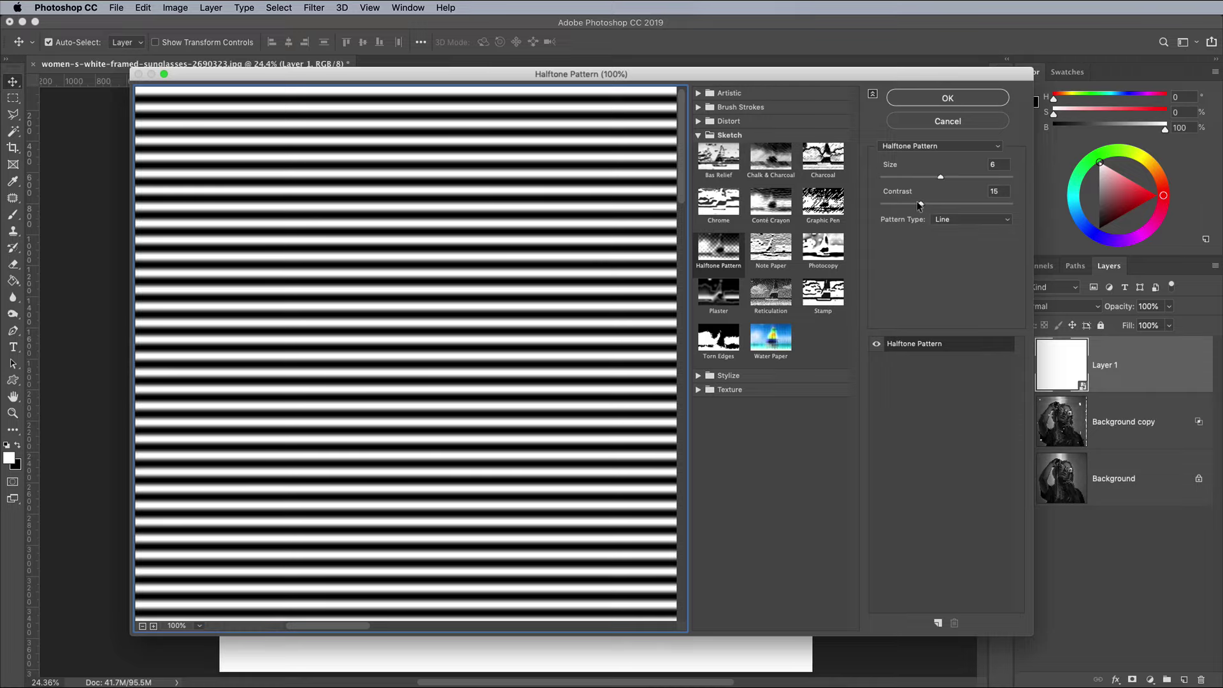
pyautogui.moveTo(946, 204); pyautogui.dragTo(1012, 204)
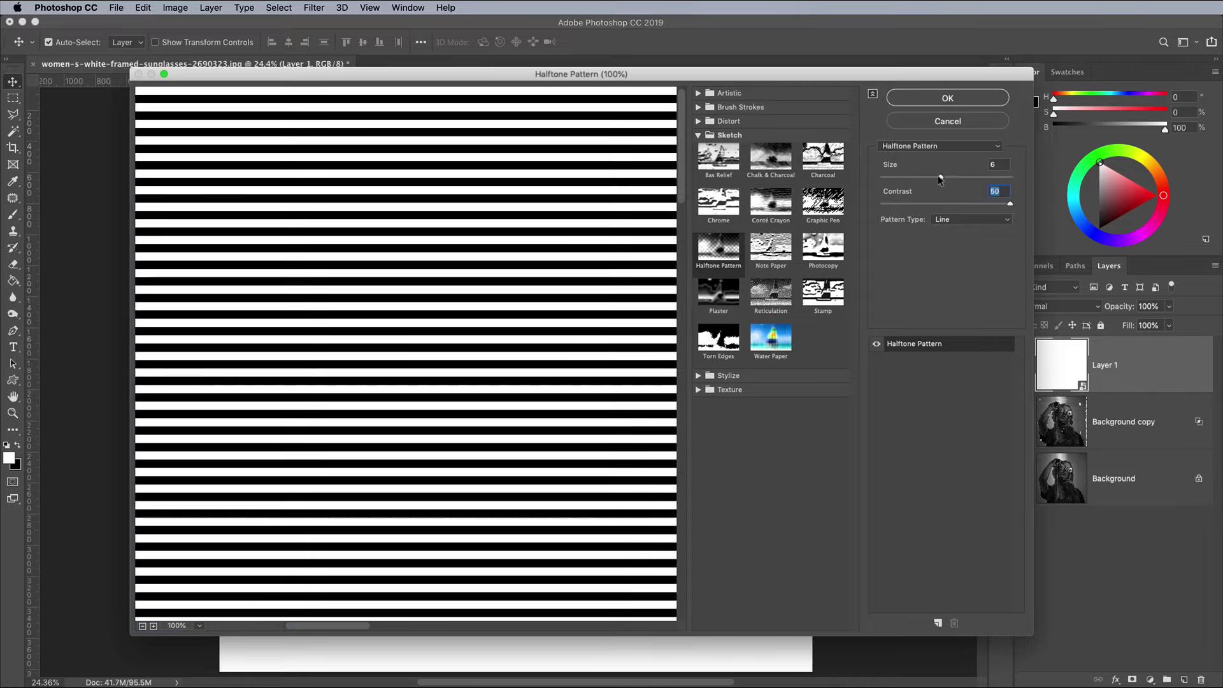
pyautogui.moveTo(939, 176); pyautogui.dragTo(900, 178)
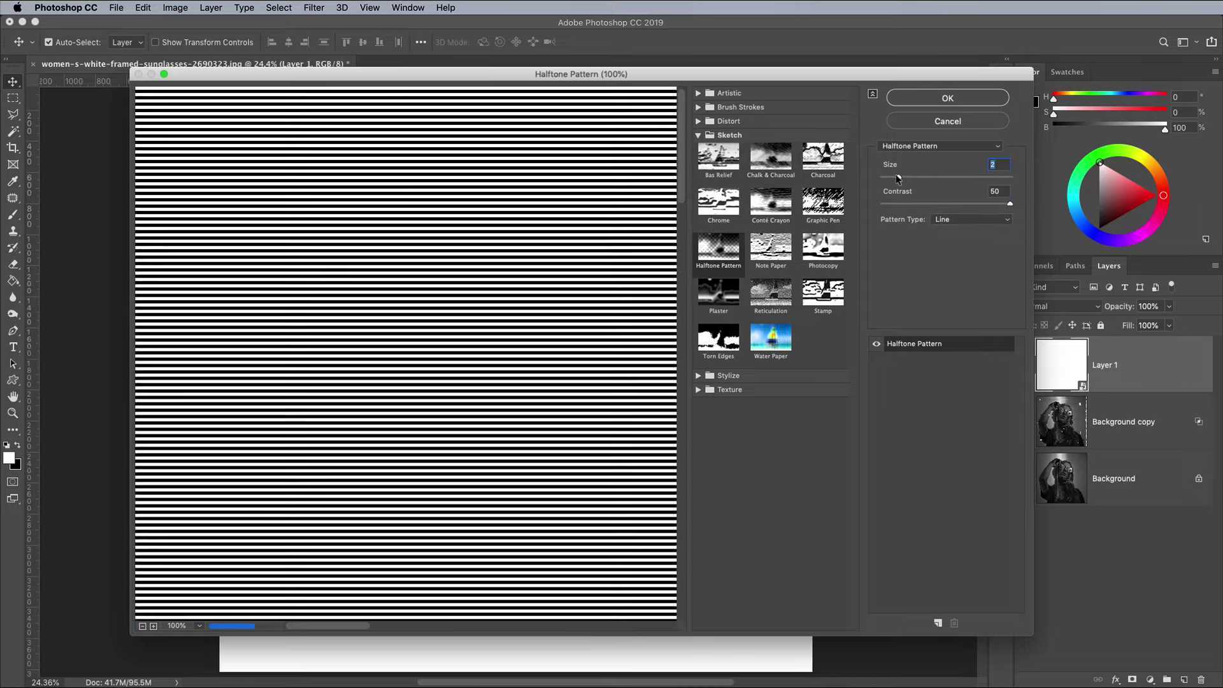
pyautogui.click(930, 95)
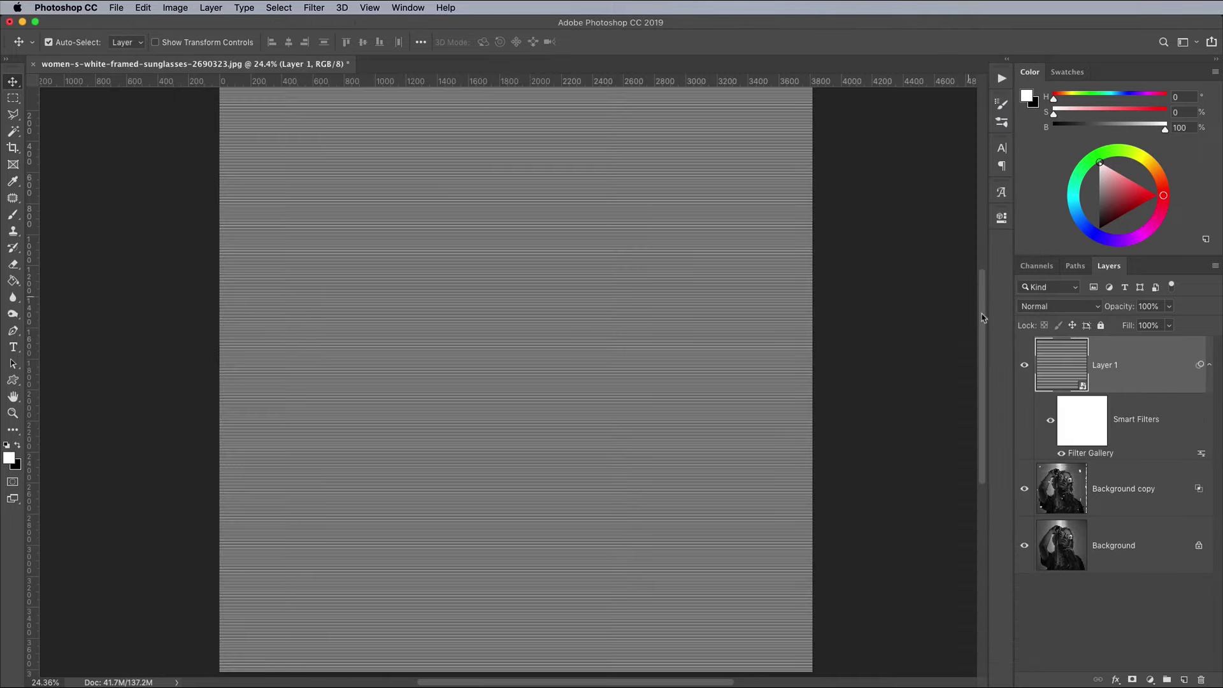
# Step: Reopen the halftone filter and raise the line size from 2 to 4
pyautogui.doubleClick(1089, 454)
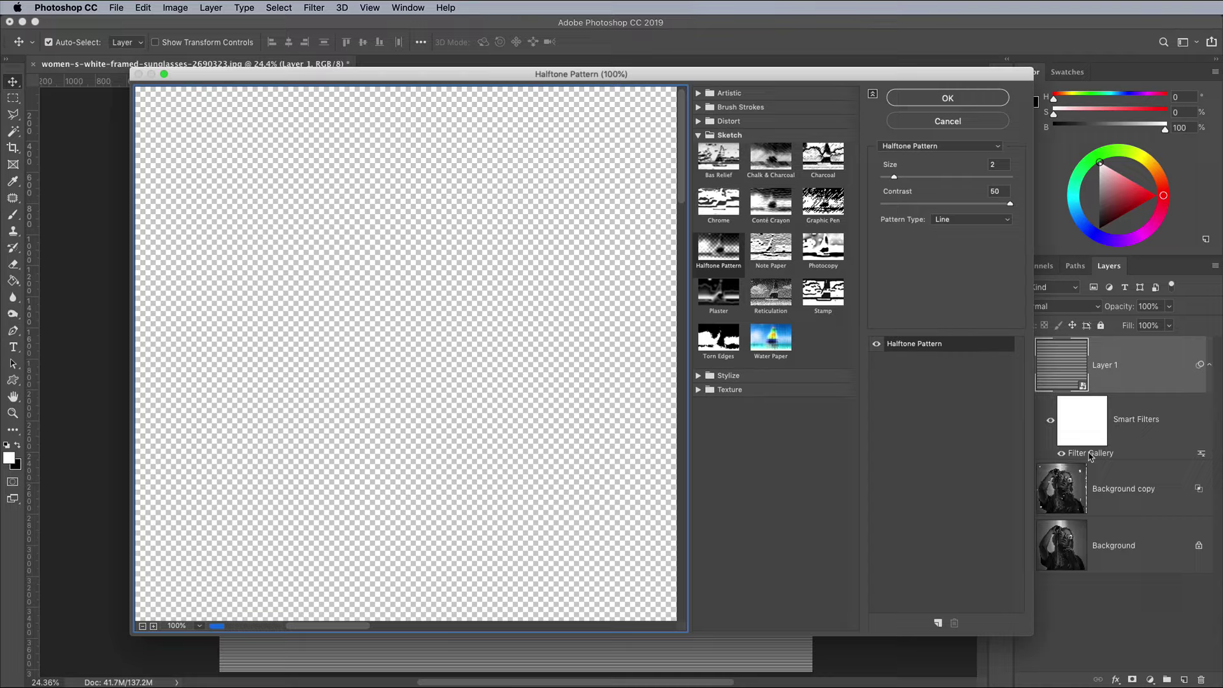
pyautogui.moveTo(894, 177); pyautogui.dragTo(914, 179)
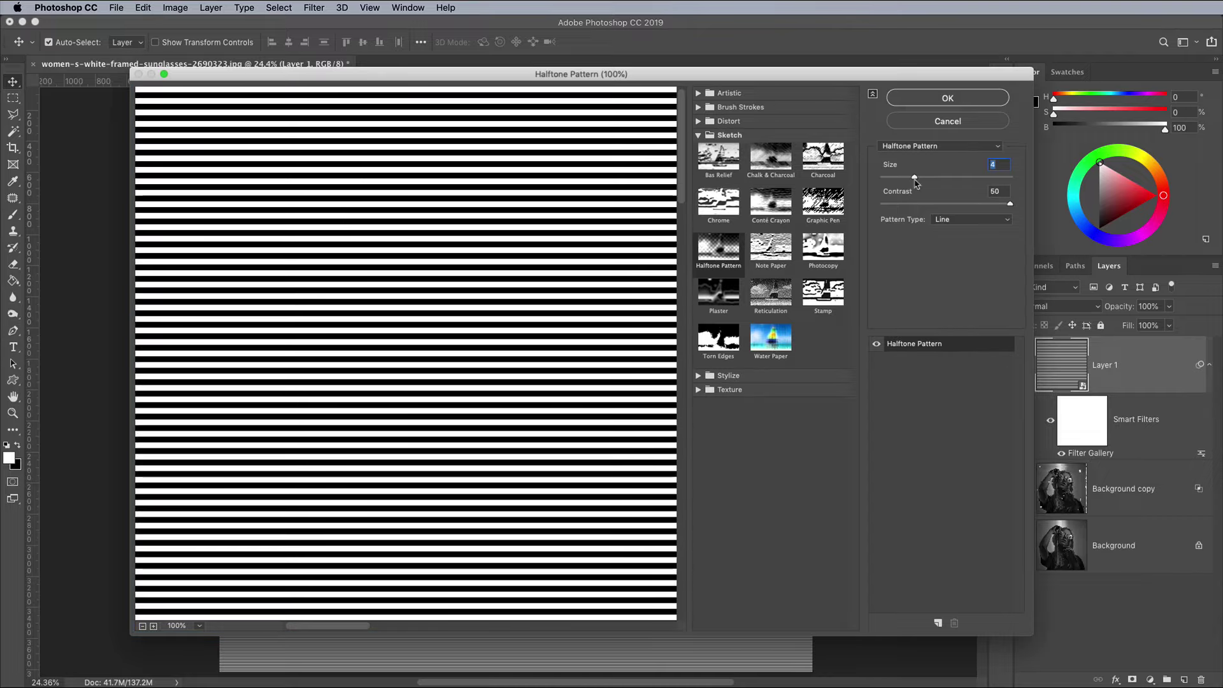
pyautogui.click(927, 97)
# Step: Set Layer 1 to Overlay with about 50% fill, checking the stripes at 100% zoom
pyautogui.click(1045, 306)
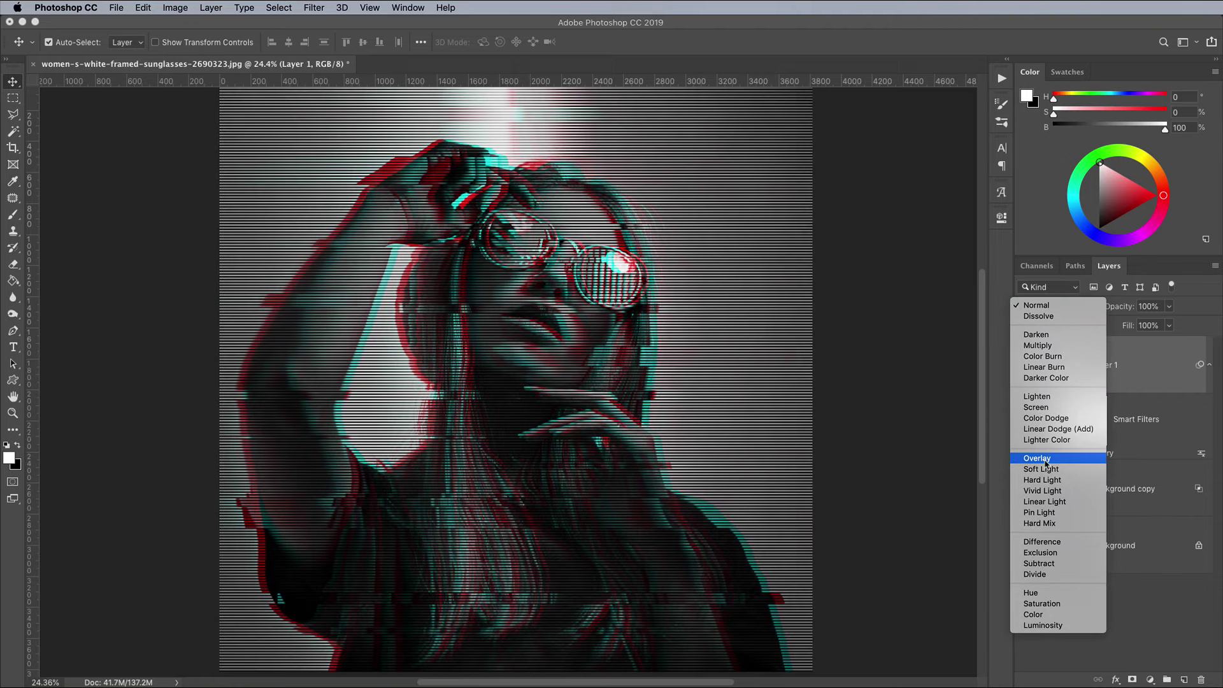
pyautogui.click(1036, 458)
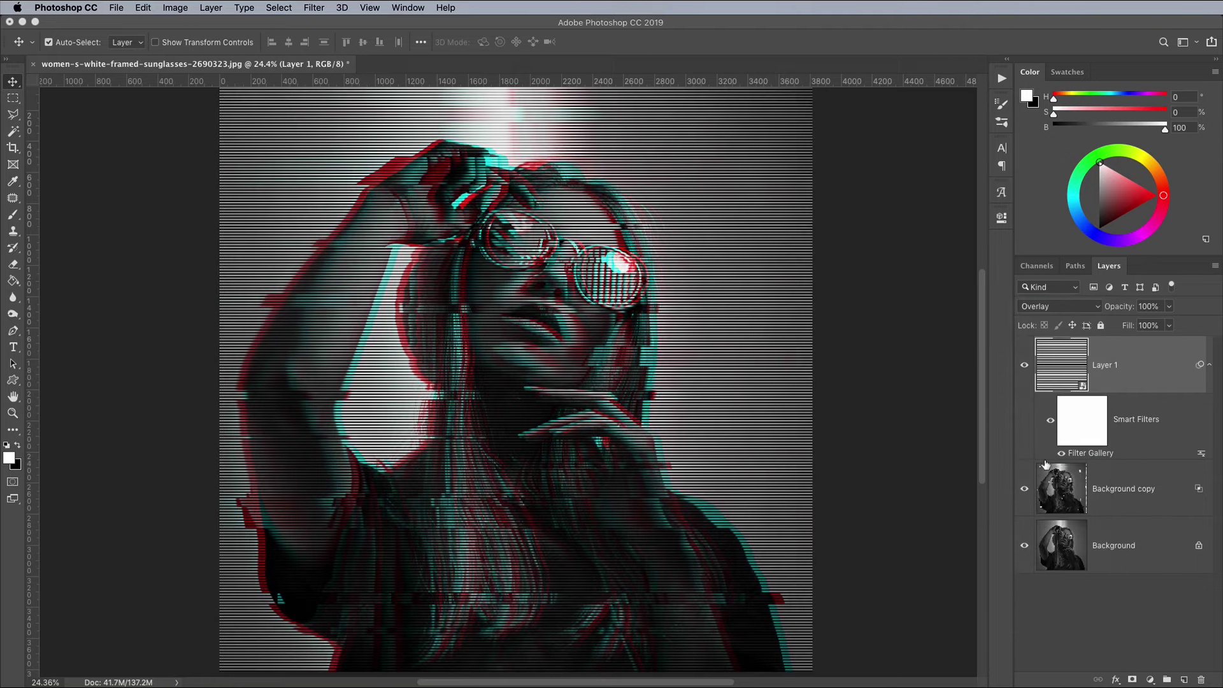
pyautogui.press('super+1')
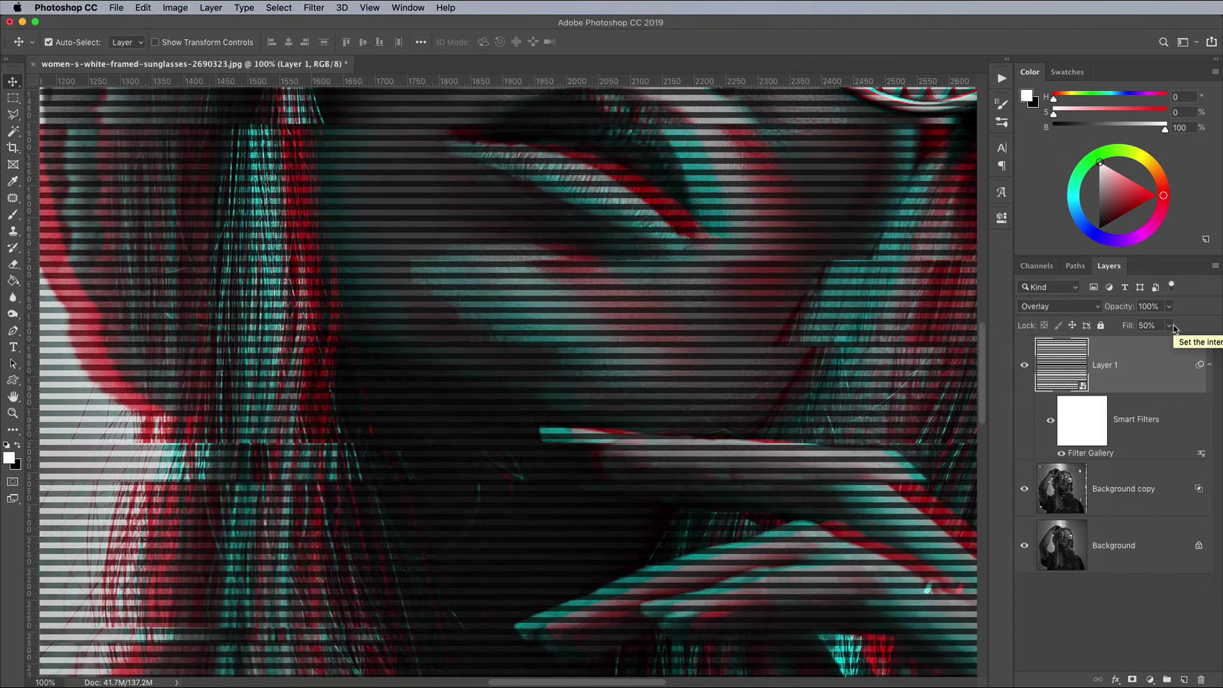
pyautogui.click(1169, 326)
pyautogui.moveTo(1200, 341); pyautogui.dragTo(1150, 344)
pyautogui.press('super+0')
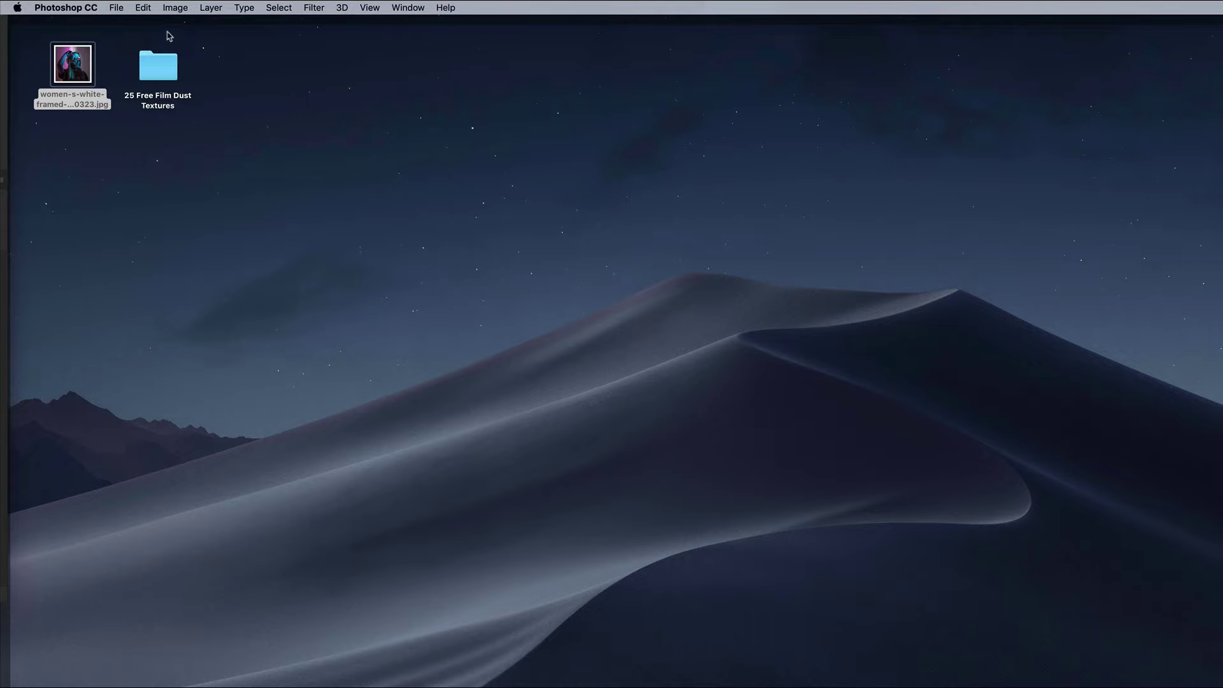
# Step: Open Film-Dust-19.jpg from the 25 Free Film Dust Textures folder with Adobe Photoshop CC 2019
pyautogui.doubleClick(158, 69)
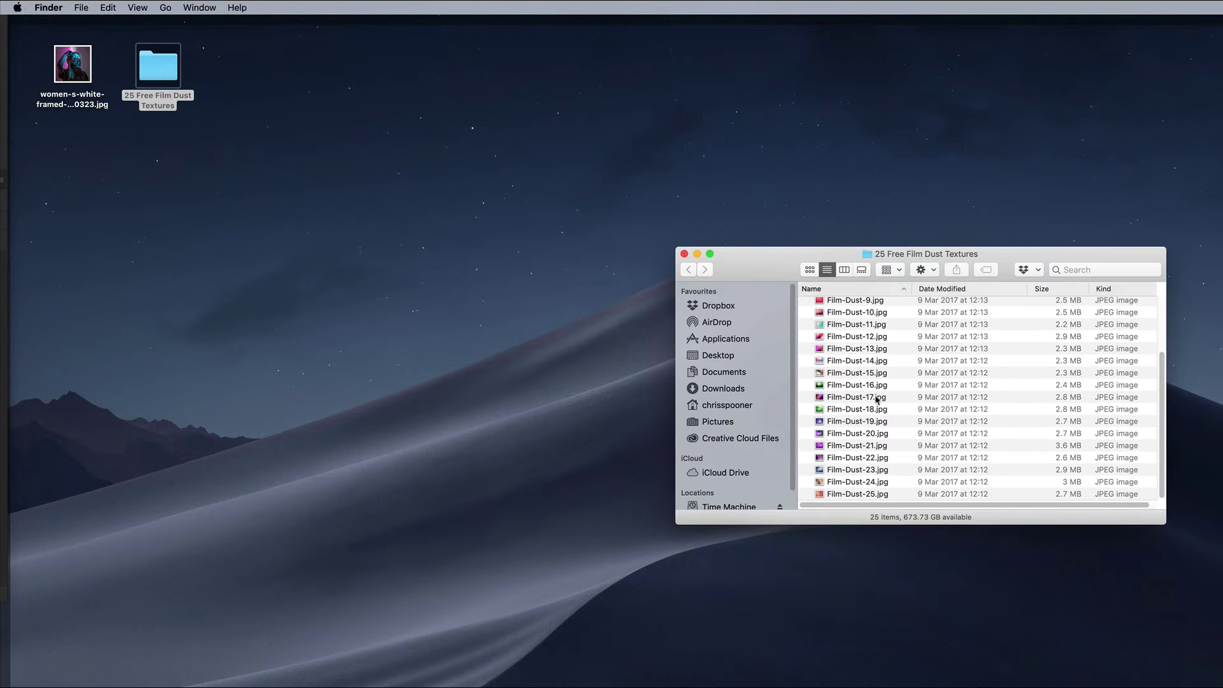
pyautogui.rightClick(879, 421)
pyautogui.moveTo(994, 431)
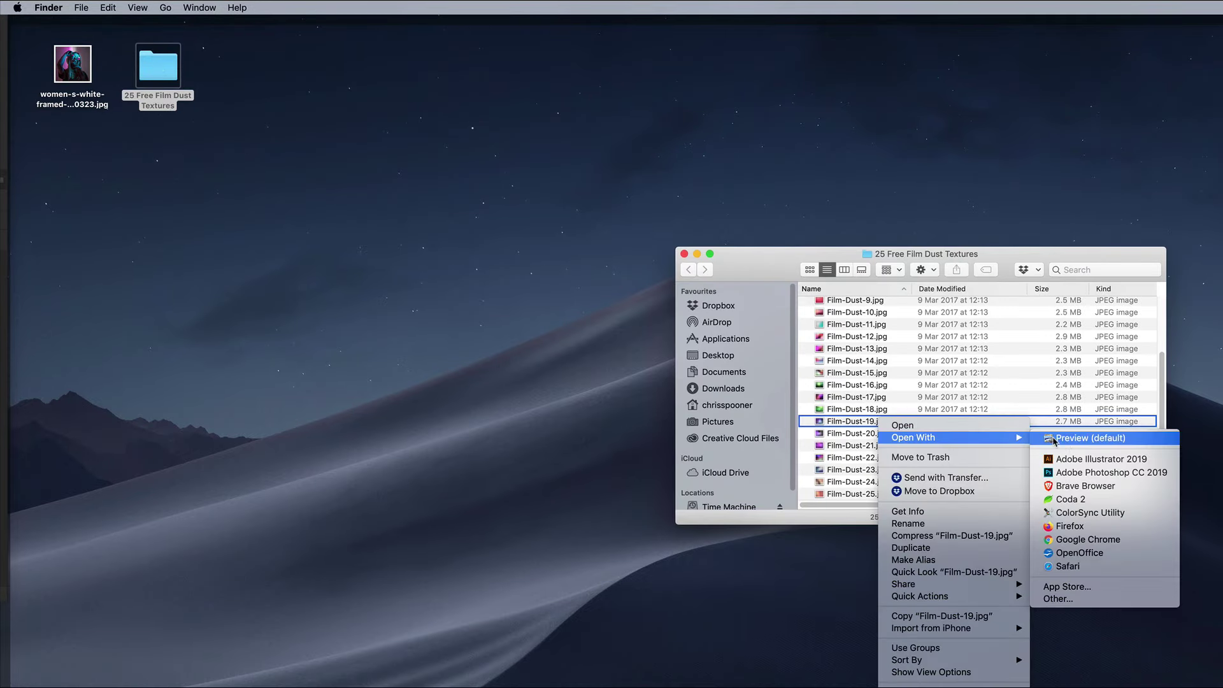
pyautogui.click(1083, 471)
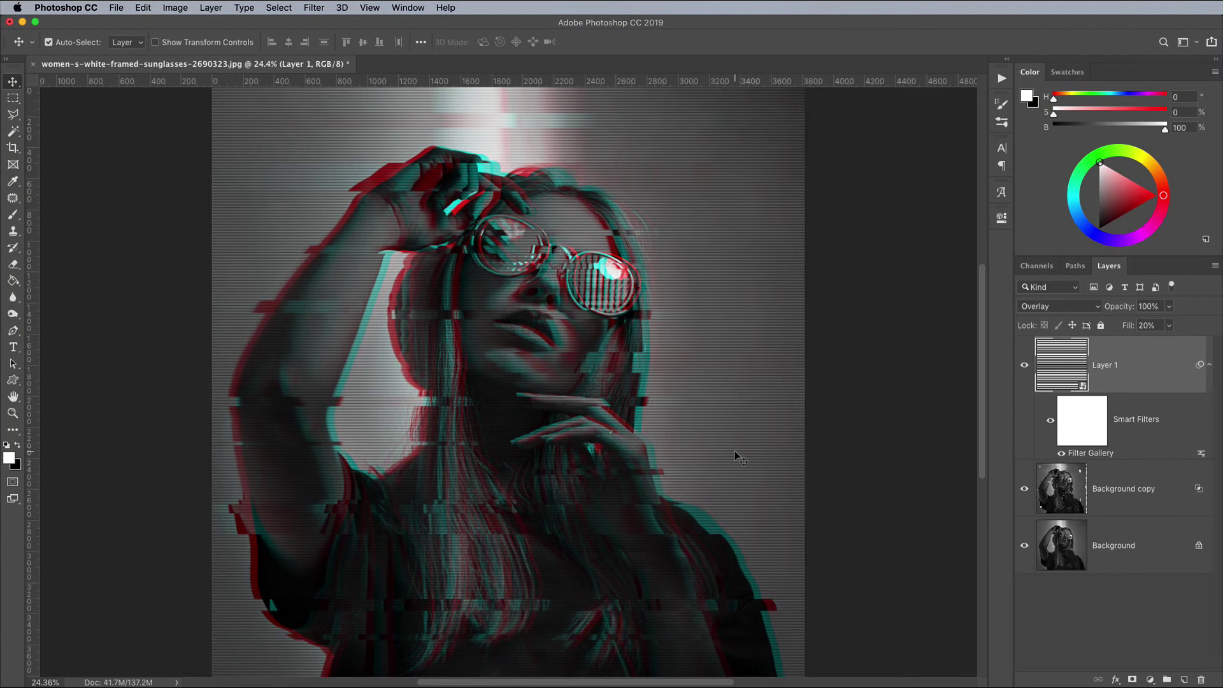
# Step: Paste the Film-Dust-19 texture into the portrait and stretch it over the whole canvas
pyautogui.hotkey('ctrl', 'v')
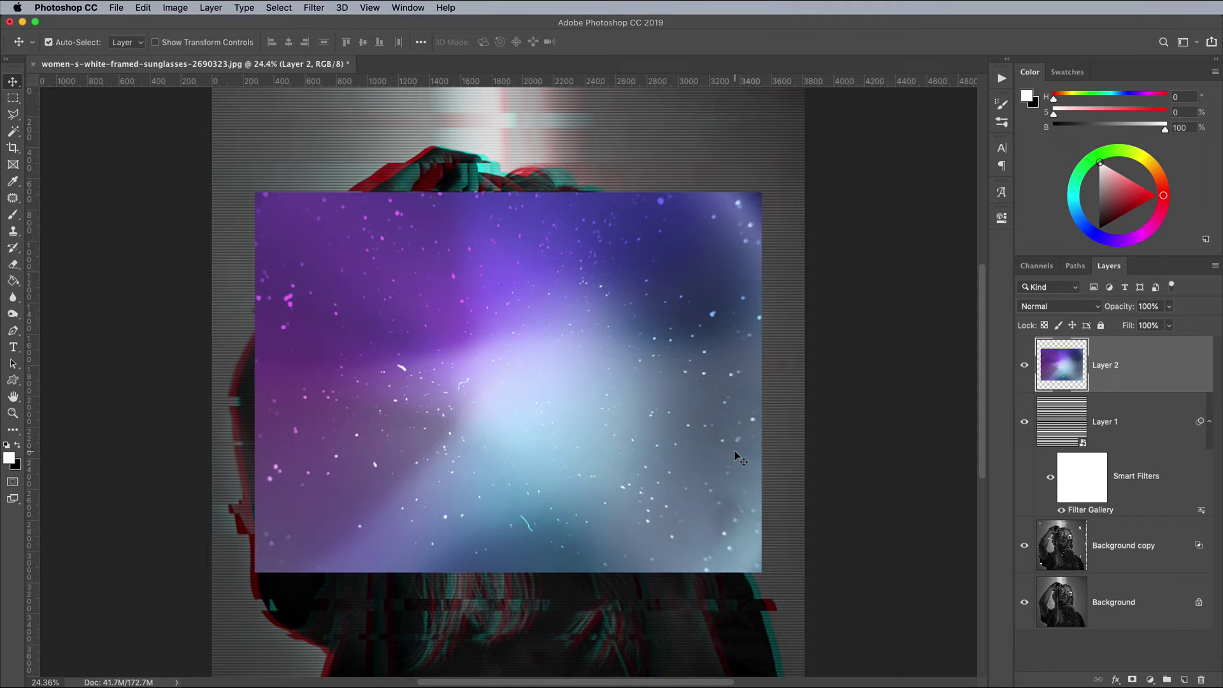
pyautogui.hotkey('ctrl', 't')
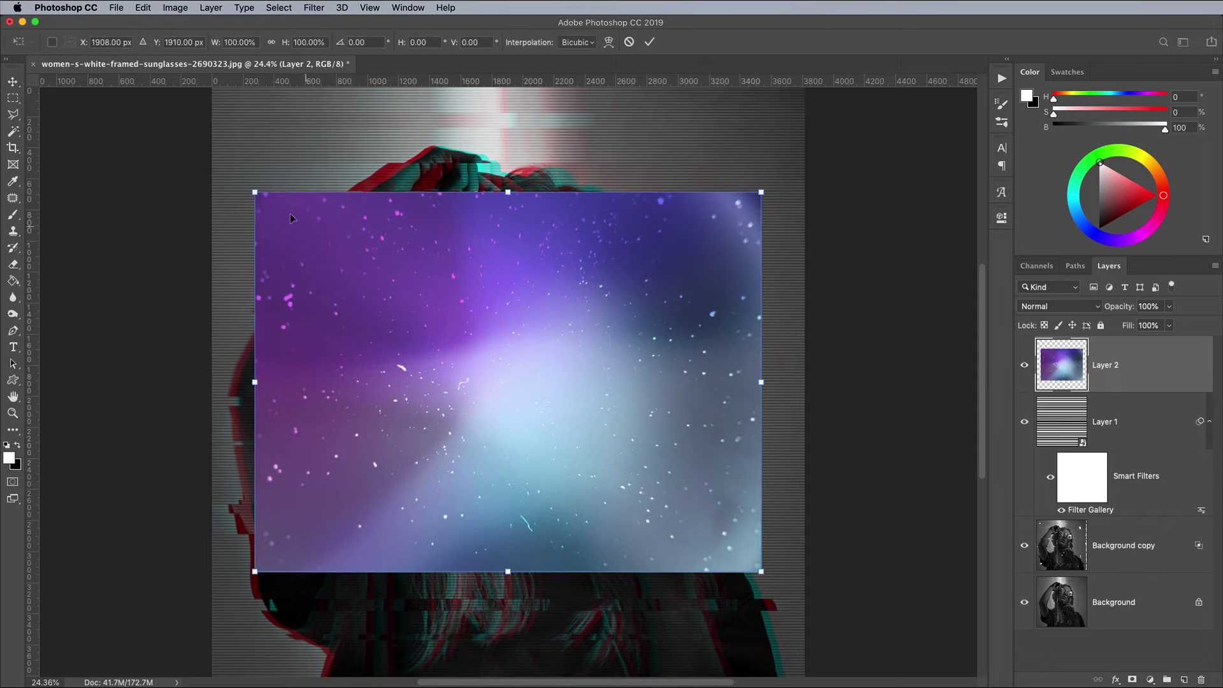
pyautogui.moveTo(256, 190); pyautogui.dragTo(214, 174)
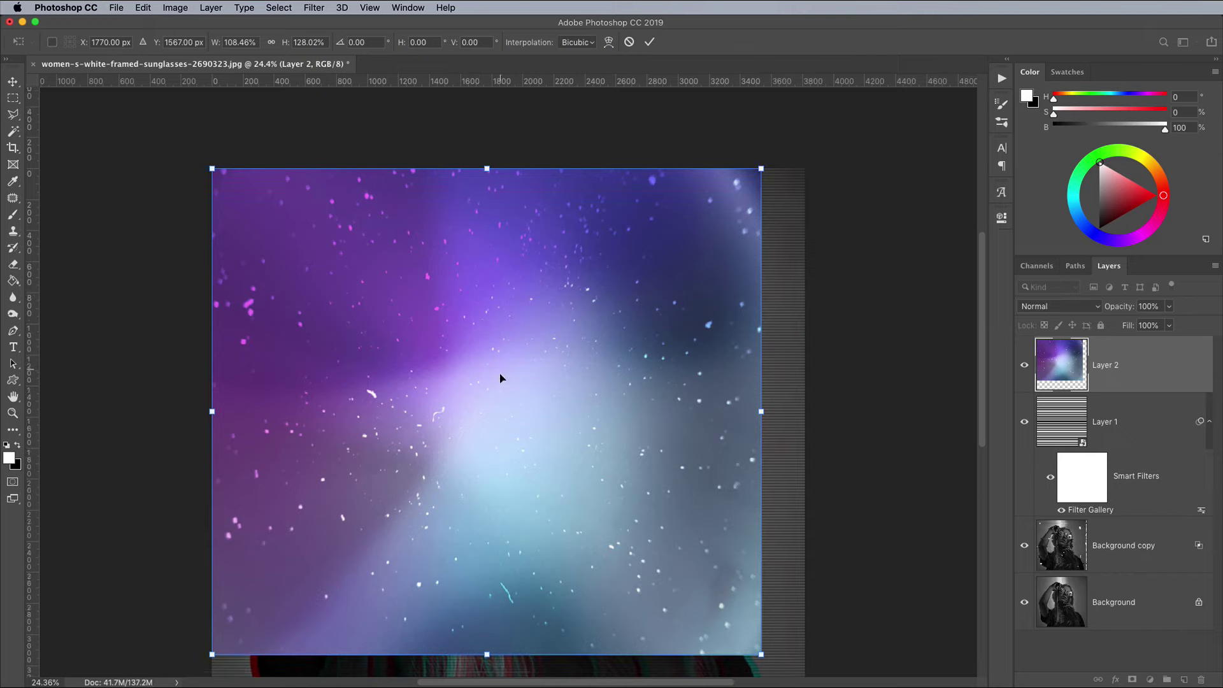
pyautogui.scroll(-5, 545, 414)
pyautogui.moveTo(762, 499); pyautogui.dragTo(805, 606)
pyautogui.press('Return')
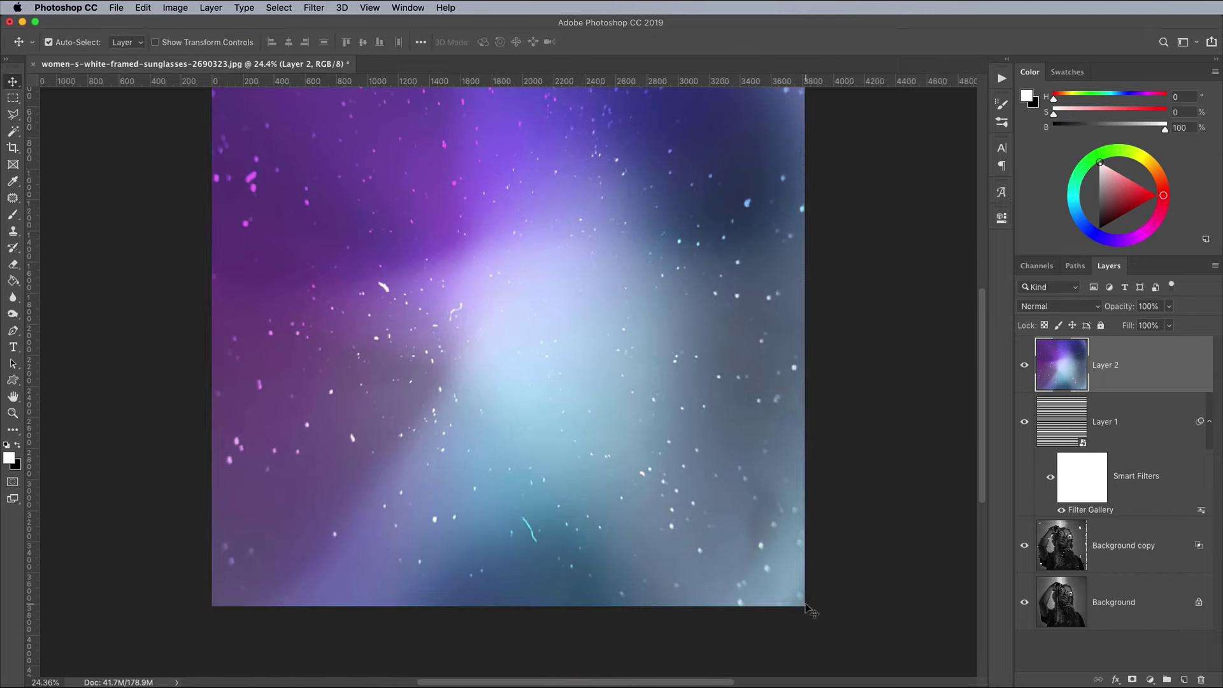
# Step: Set the dust texture layer's blend mode to Overlay
pyautogui.scroll(2, 772, 579)
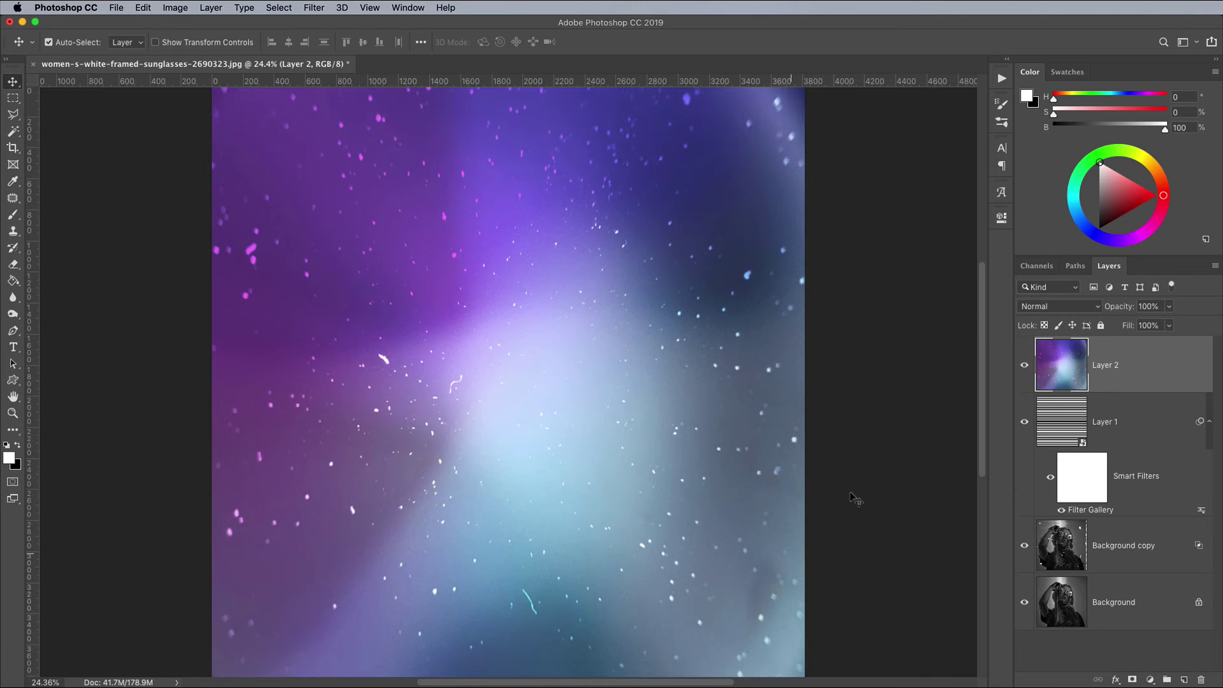
pyautogui.click(1058, 307)
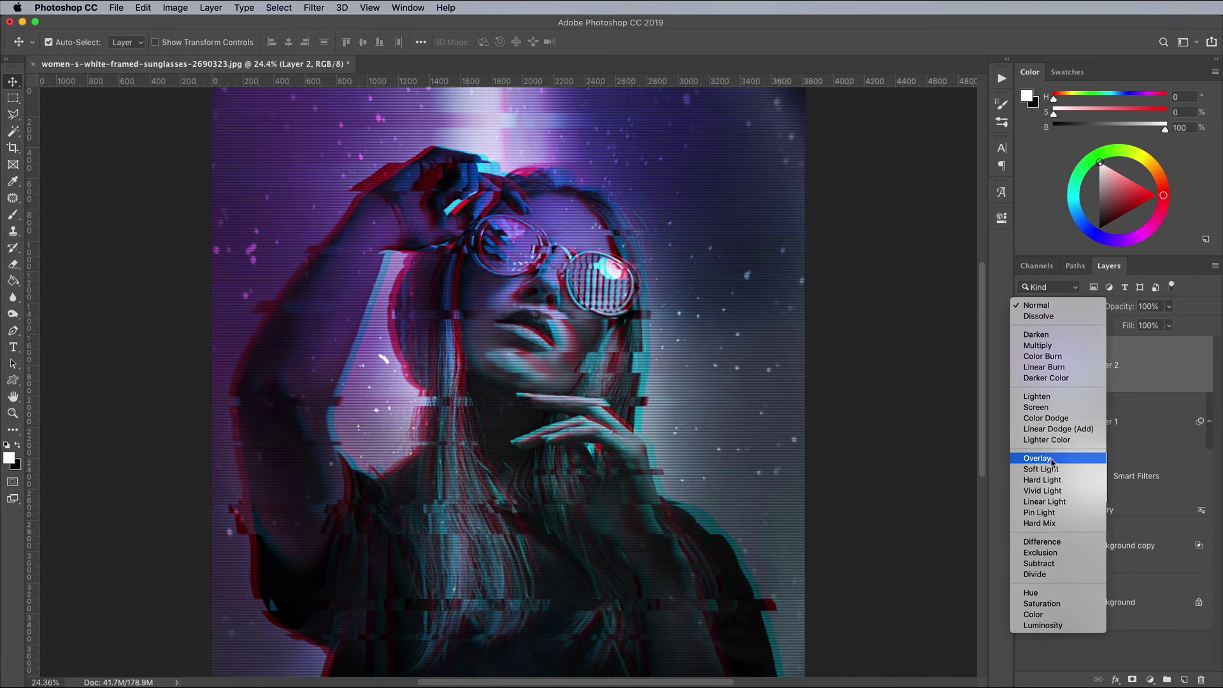
pyautogui.click(1052, 459)
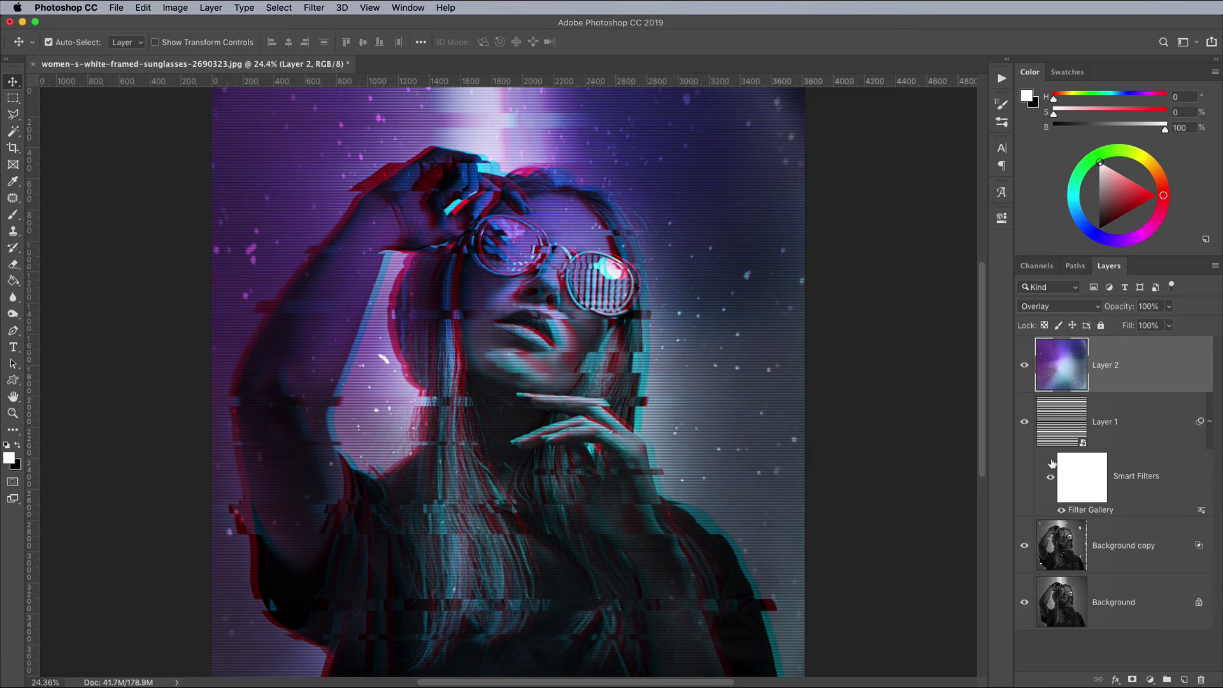
# Step: Flip Layer 2 vertically and lower its fill to 50%
pyautogui.hotkey('ctrl', 't')
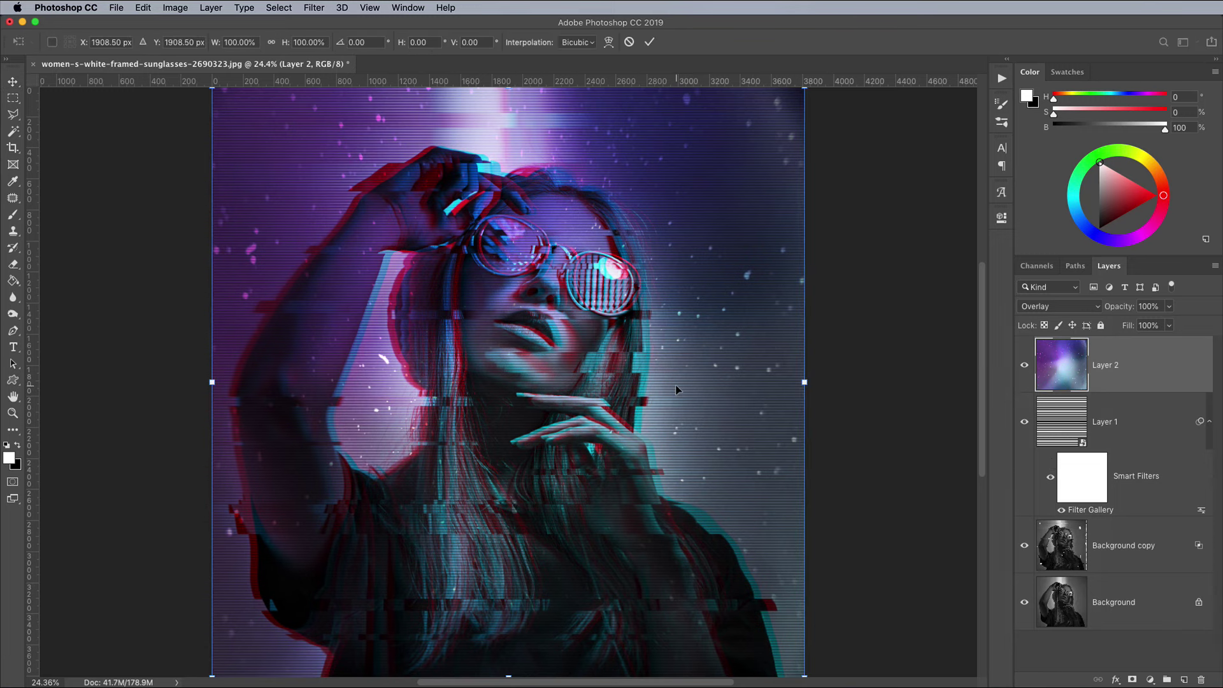
pyautogui.rightClick(675, 385)
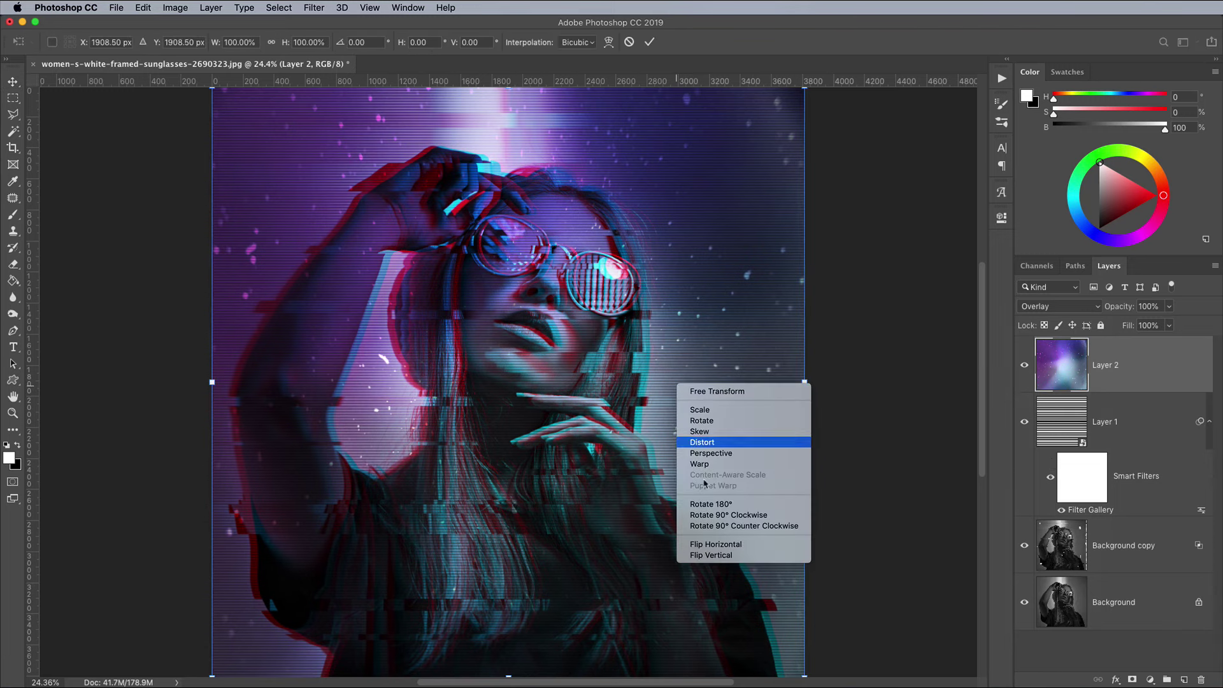
pyautogui.click(711, 555)
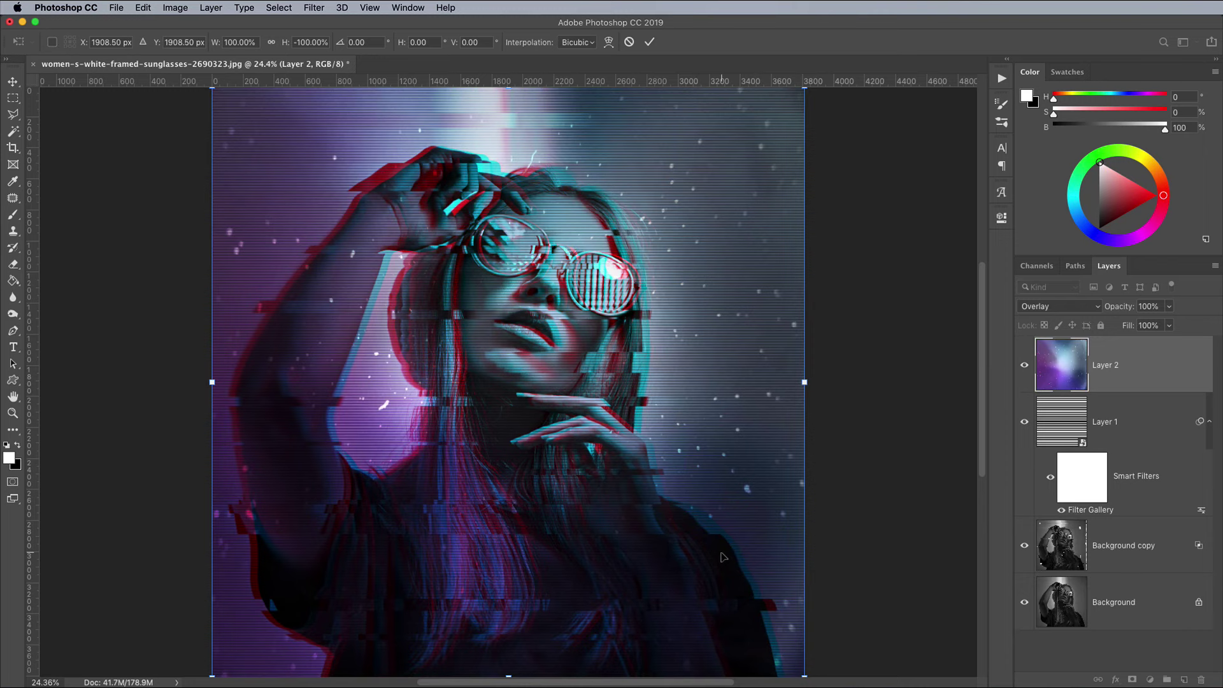
pyautogui.press('Return')
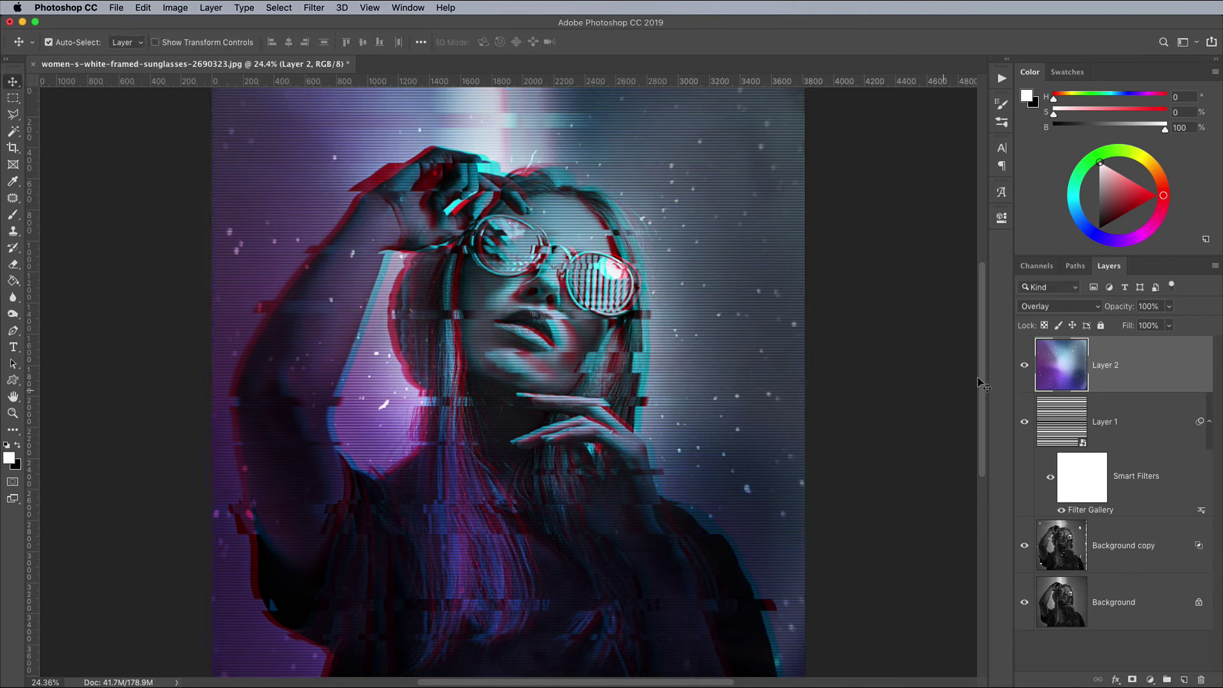
pyautogui.click(1170, 329)
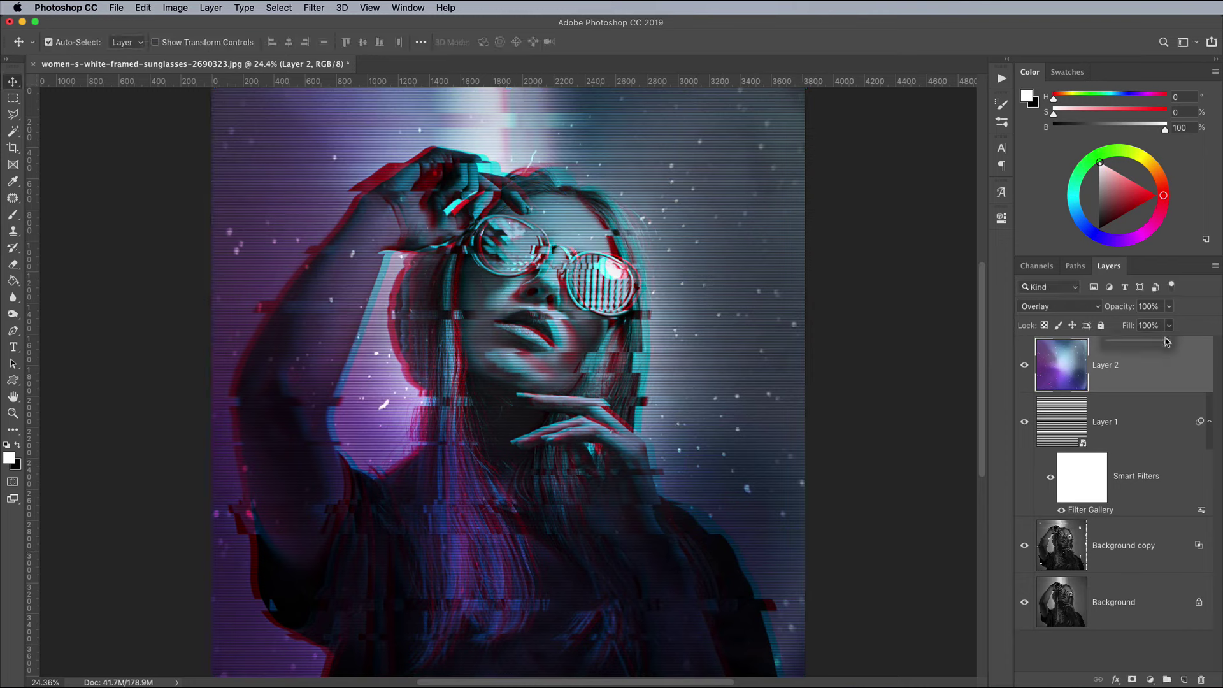
pyautogui.moveTo(1168, 341); pyautogui.dragTo(1138, 344)
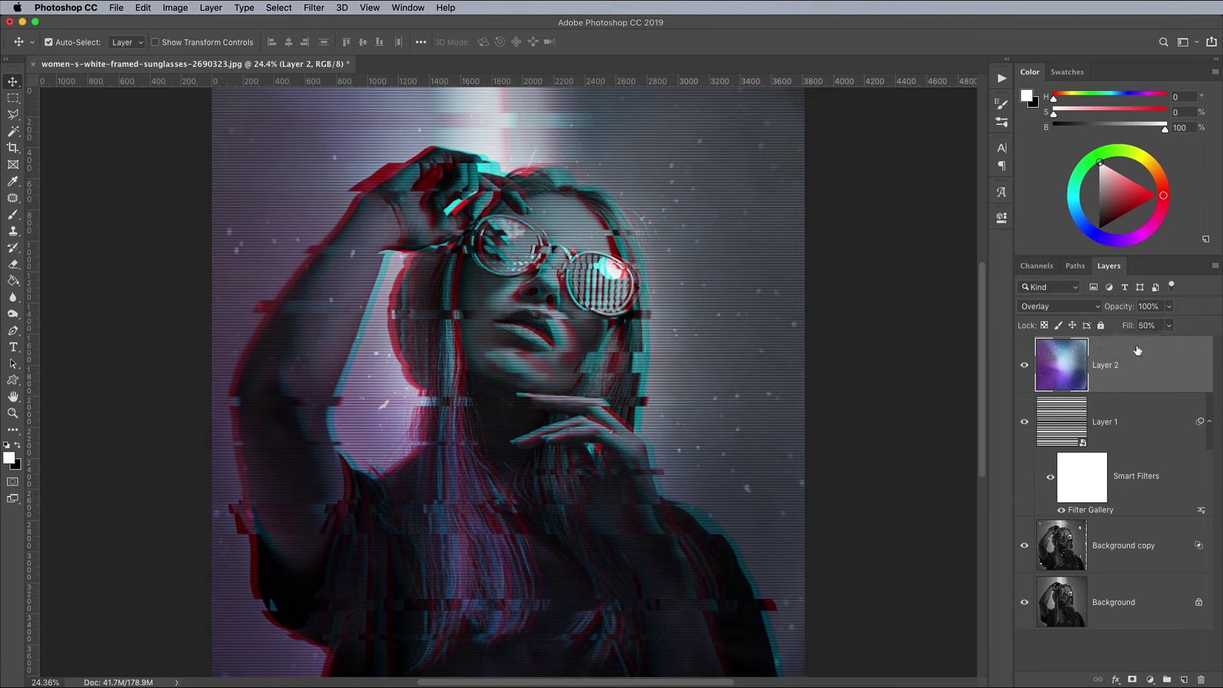
# Step: Add a Levels 1 adjustment layer with the black input raised to 20, checking it at 100%
pyautogui.click(1150, 679)
pyautogui.click(1166, 458)
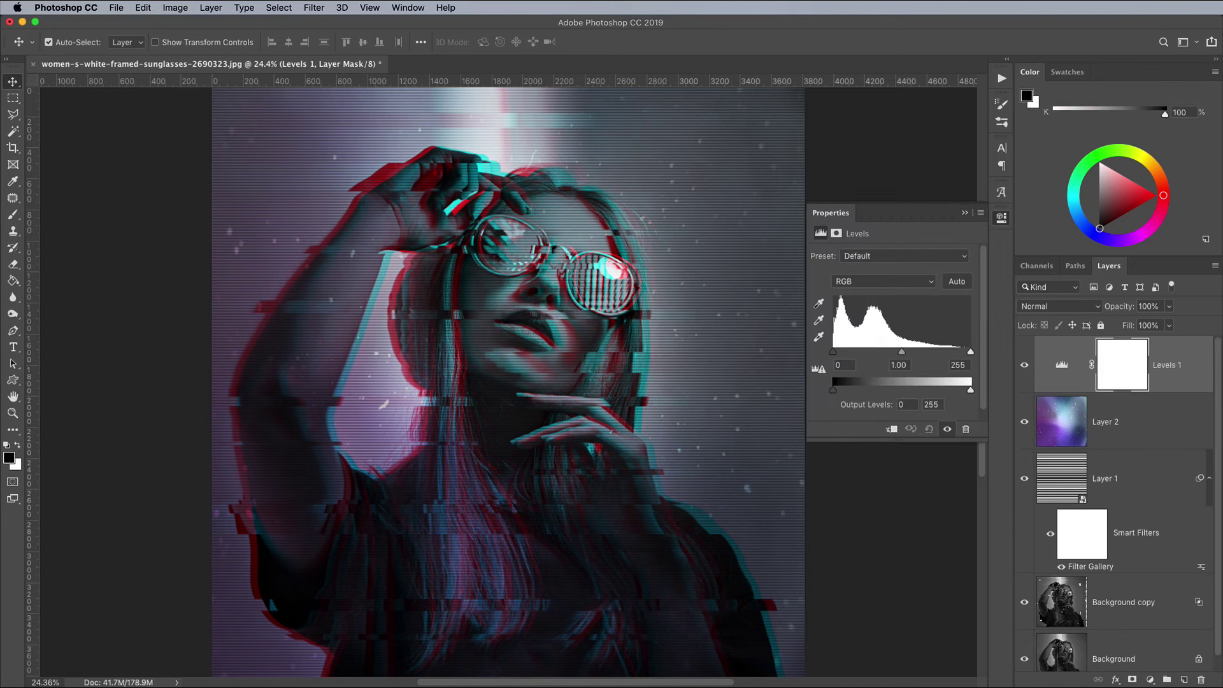
pyautogui.moveTo(833, 353); pyautogui.dragTo(842, 390)
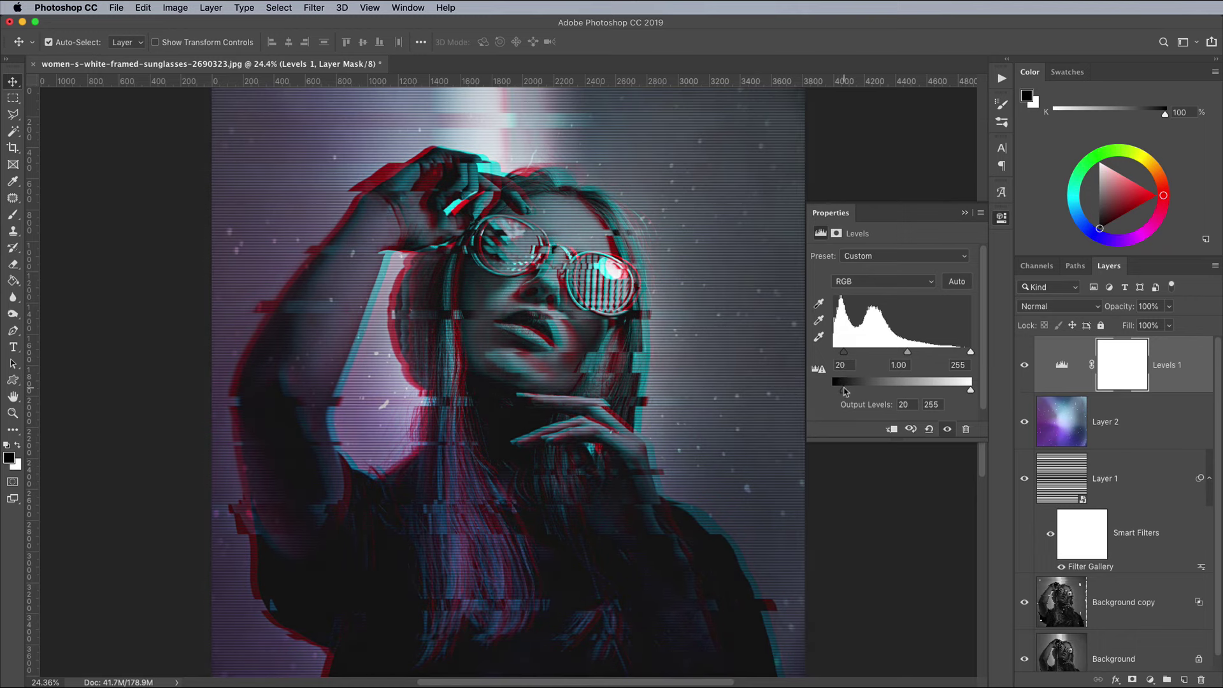
pyautogui.click(1000, 218)
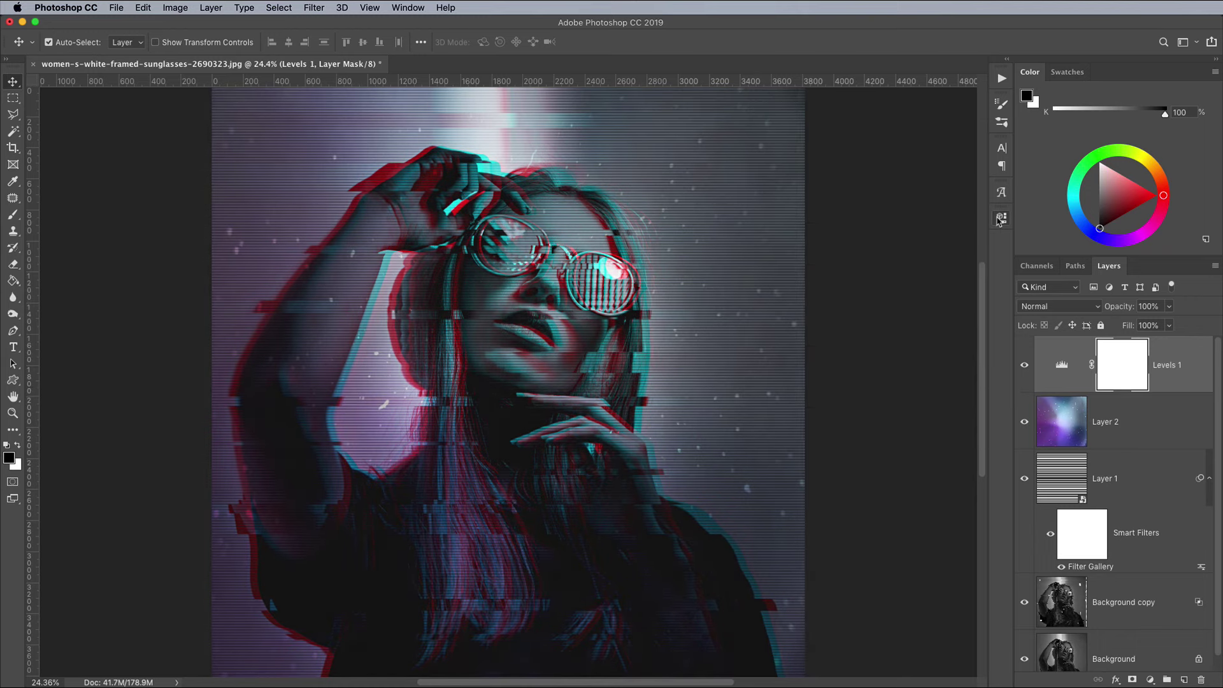
pyautogui.press('super+1')
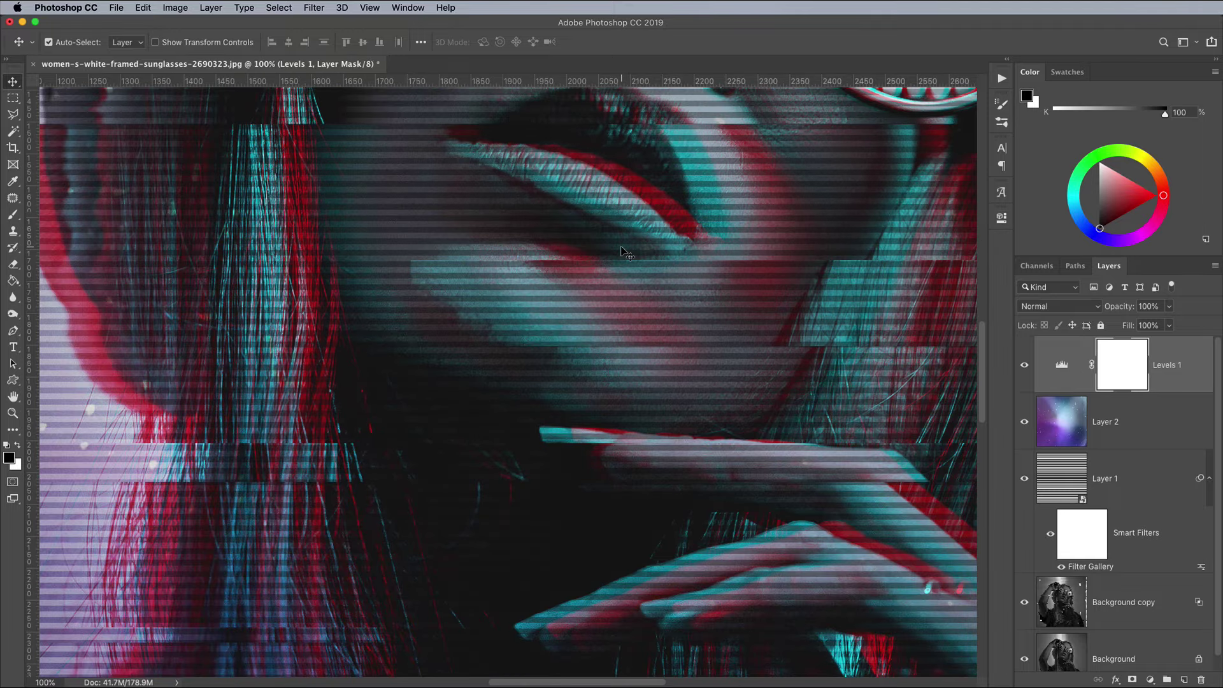
pyautogui.scroll(10, 623, 252)
pyautogui.hscroll(5, 623, 252)
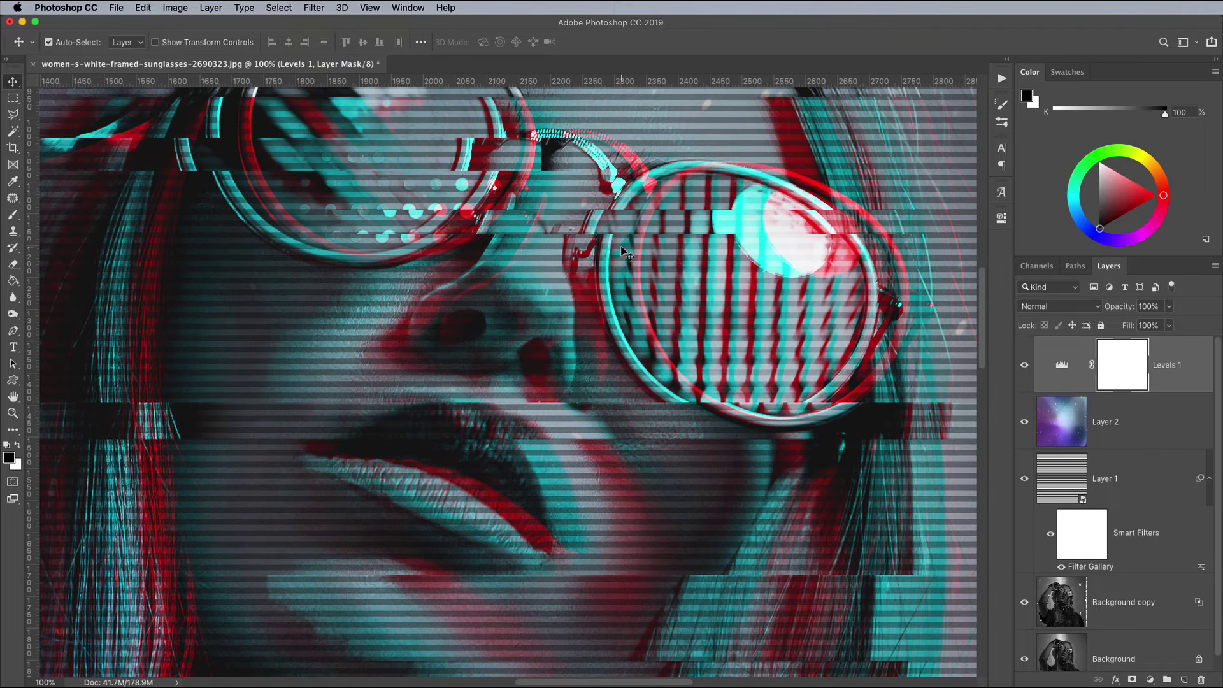
pyautogui.press('super+0')
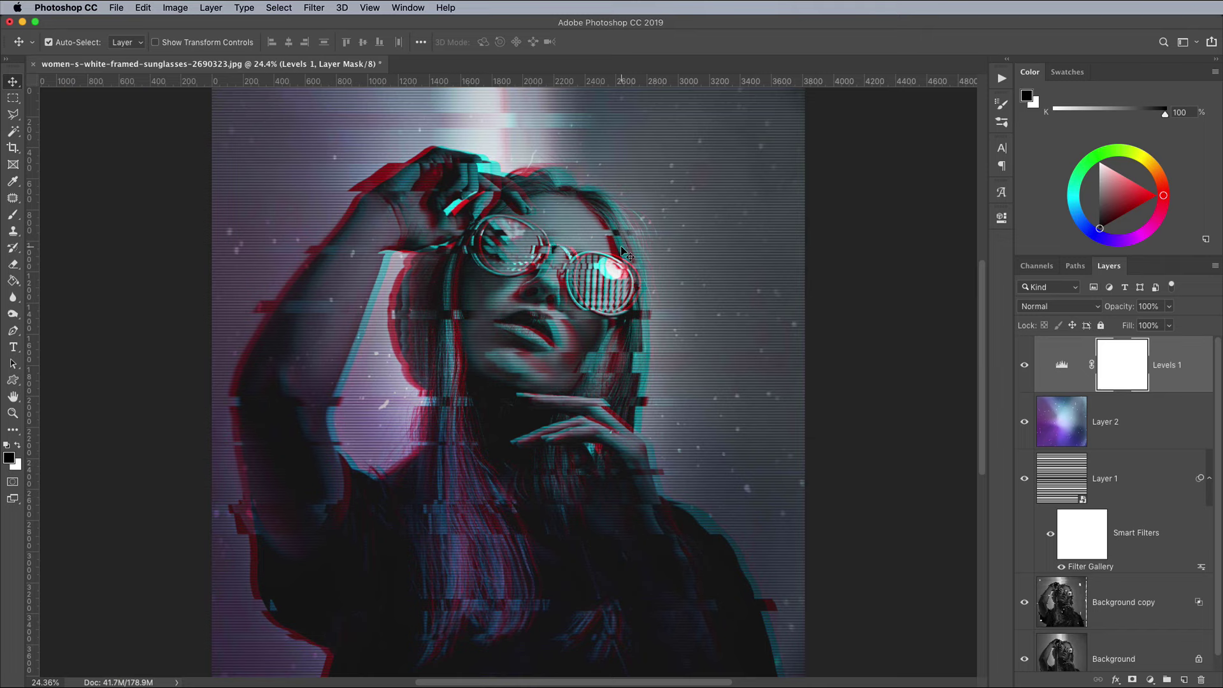
pyautogui.click(1175, 593)
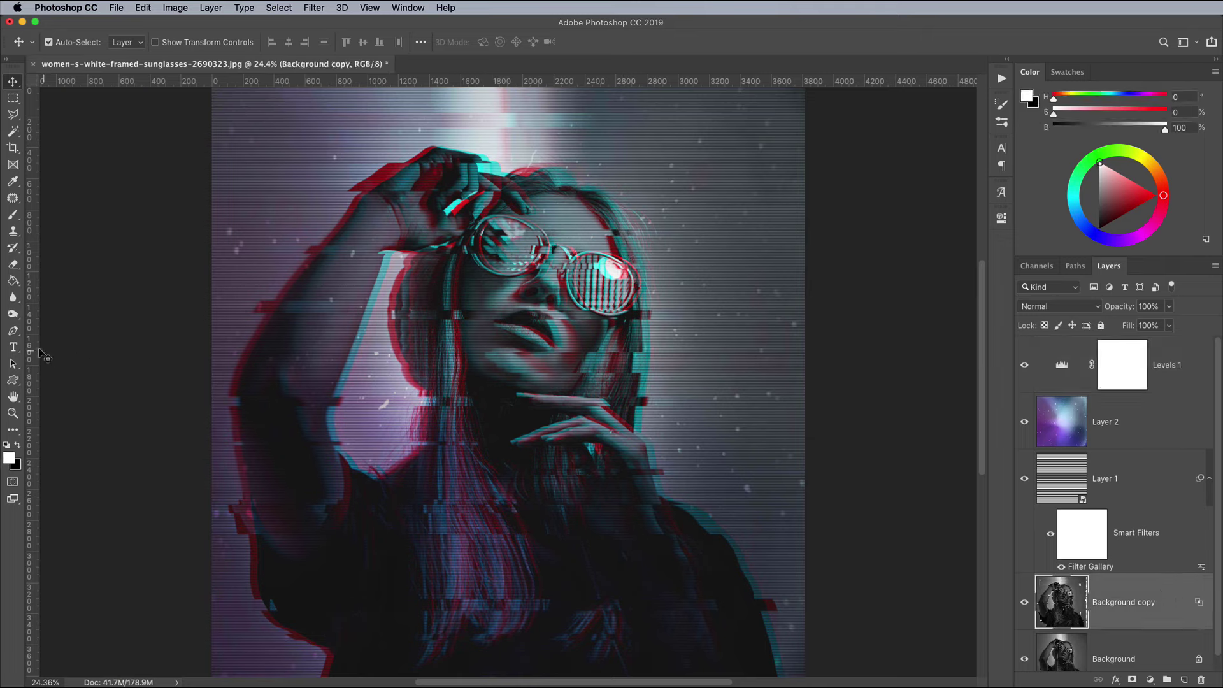
# Step: Type GLITCH on the portrait with the Type tool
pyautogui.click(13, 347)
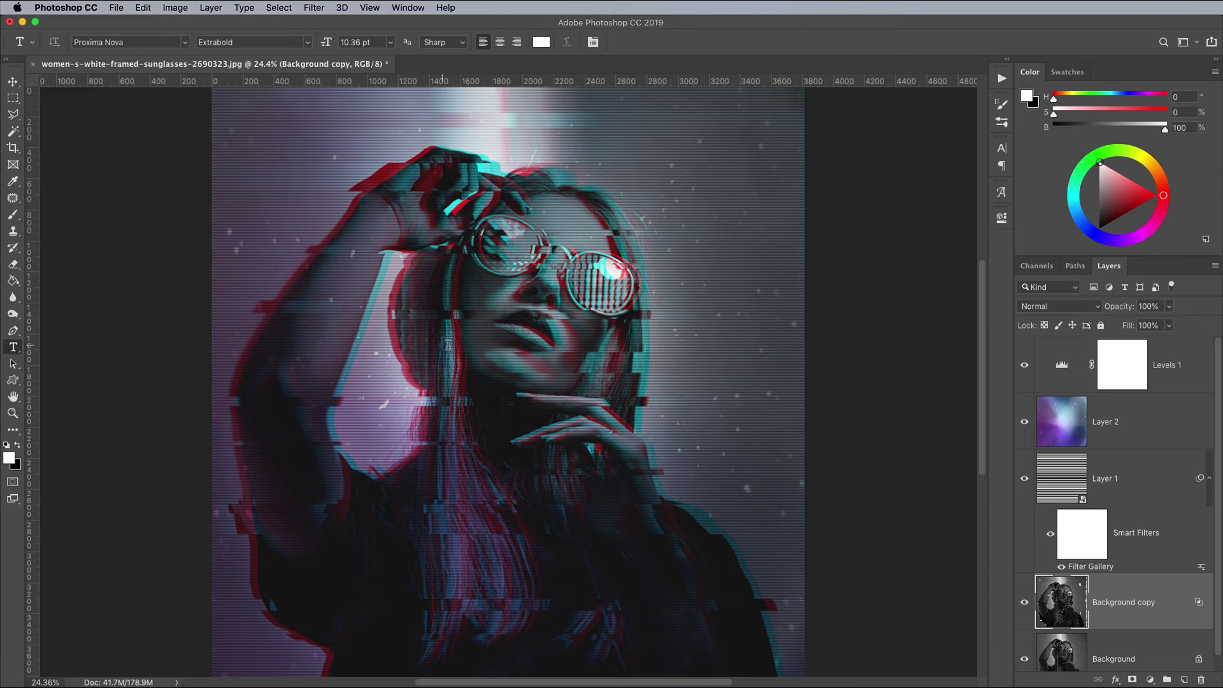
pyautogui.click(450, 346)
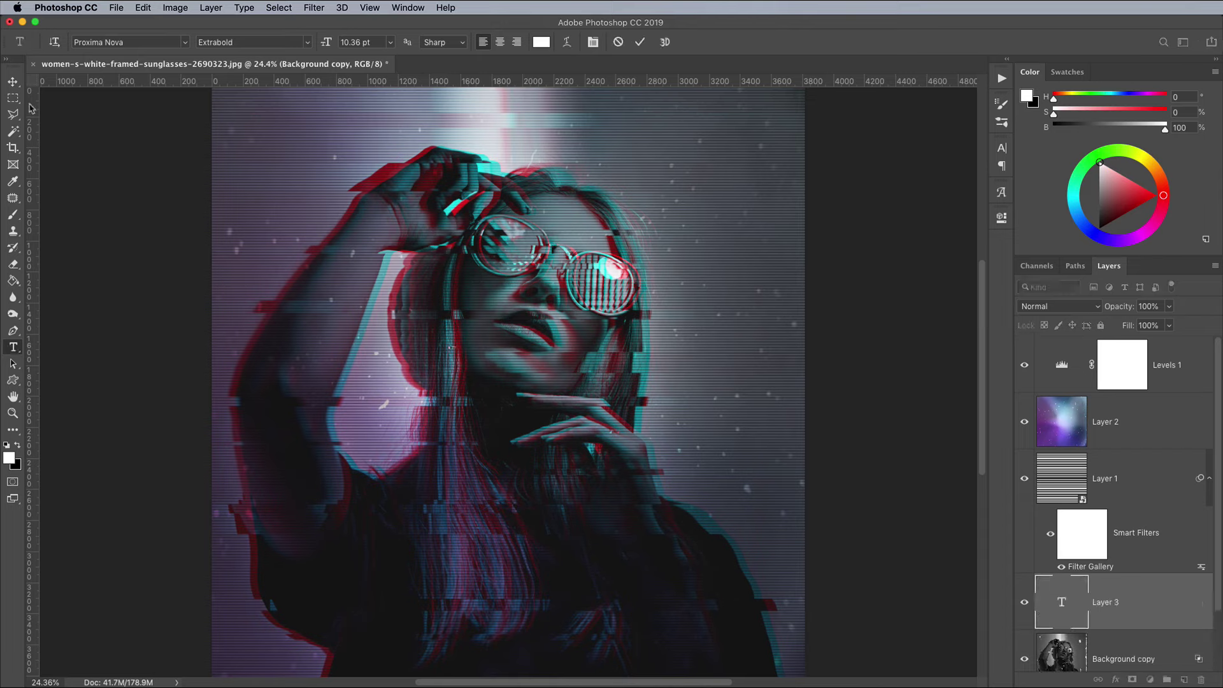
pyautogui.click(13, 82)
# Step: Scale the GLITCH text up to headline size and move it near the portrait's bottom
pyautogui.press('super+t')
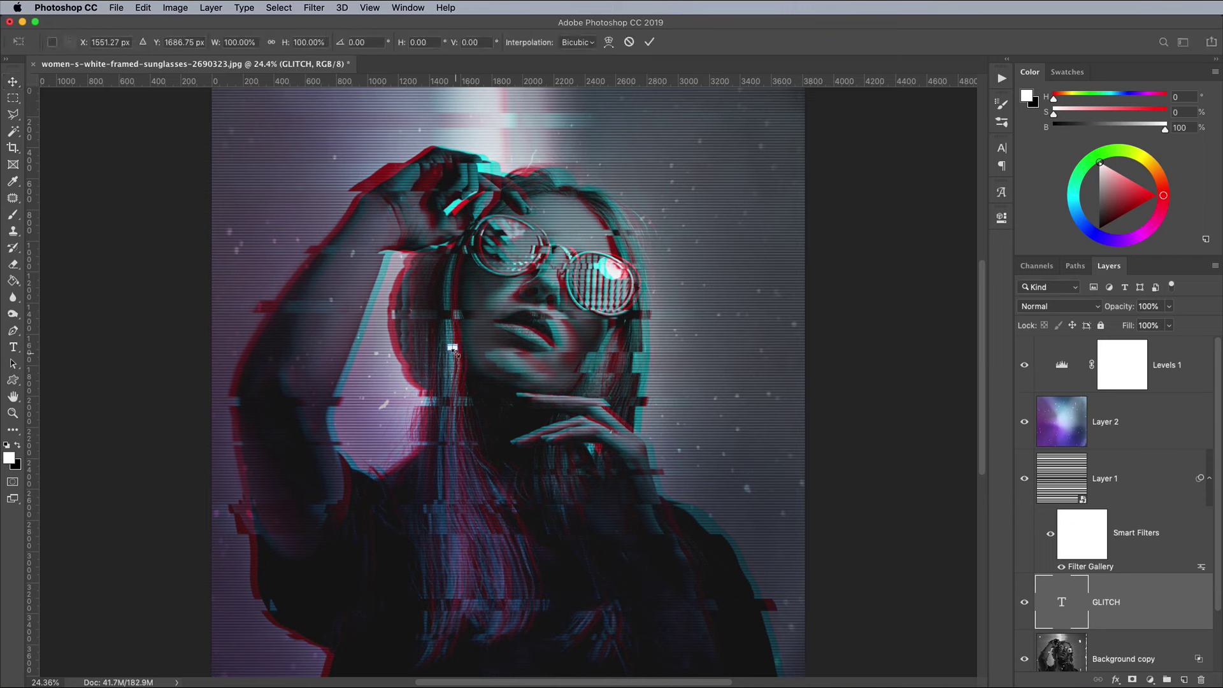
pyautogui.moveTo(453, 349); pyautogui.dragTo(666, 422)
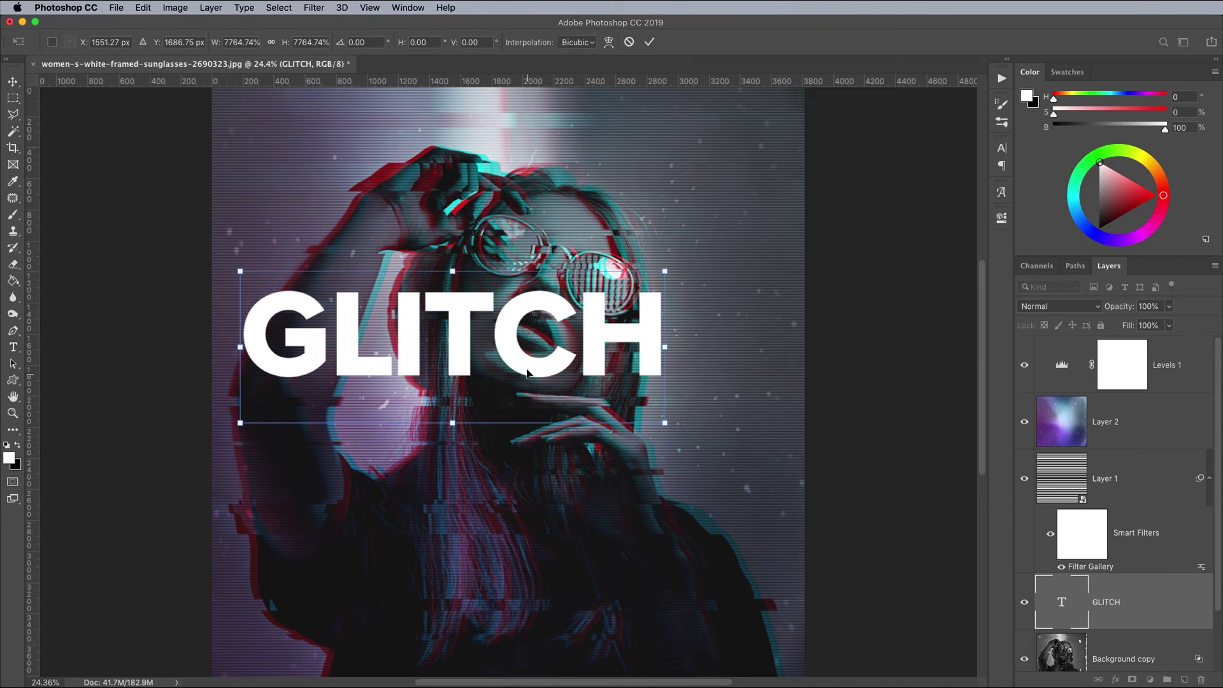
pyautogui.moveTo(526, 372); pyautogui.dragTo(580, 606)
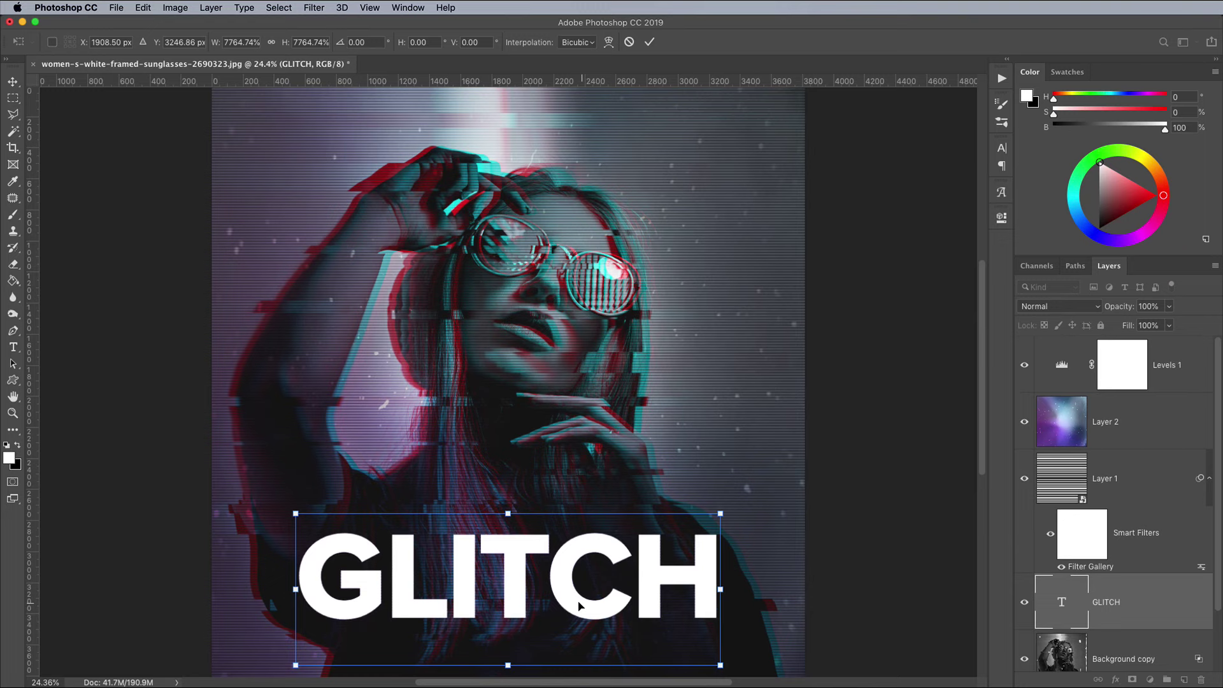
pyautogui.moveTo(295, 514); pyautogui.dragTo(272, 505)
pyautogui.press('Return')
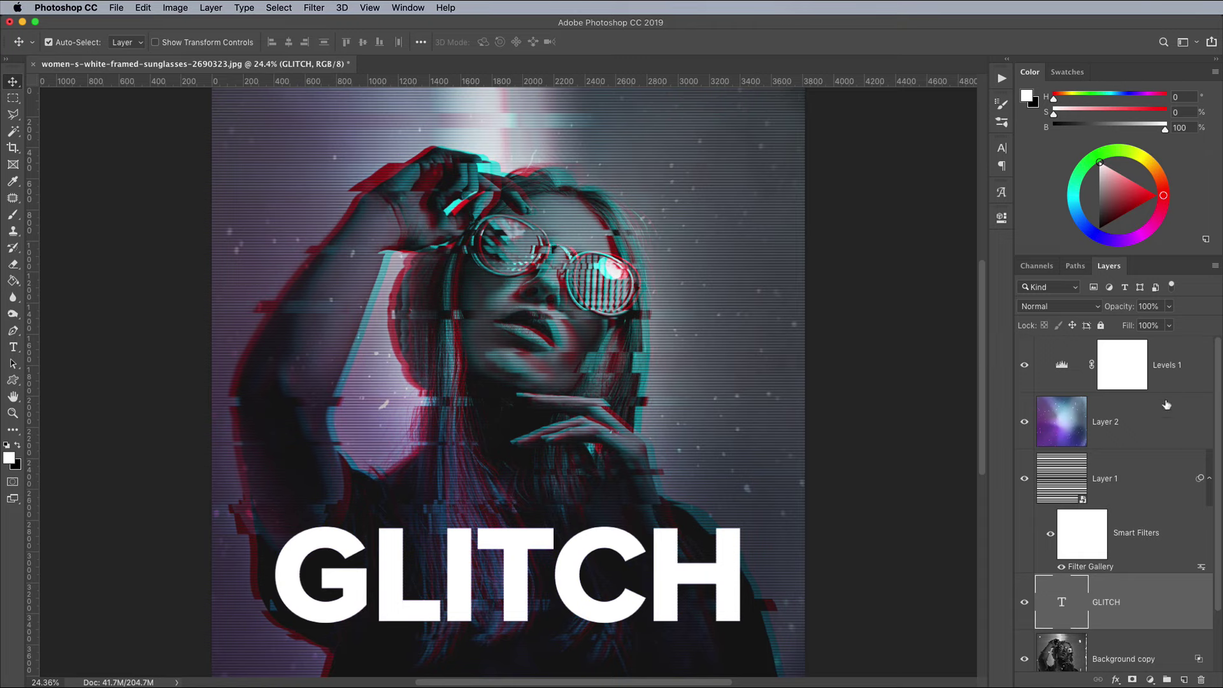
# Step: Rasterize the GLITCH type layer and nudge it slightly into position
pyautogui.rightClick(1143, 601)
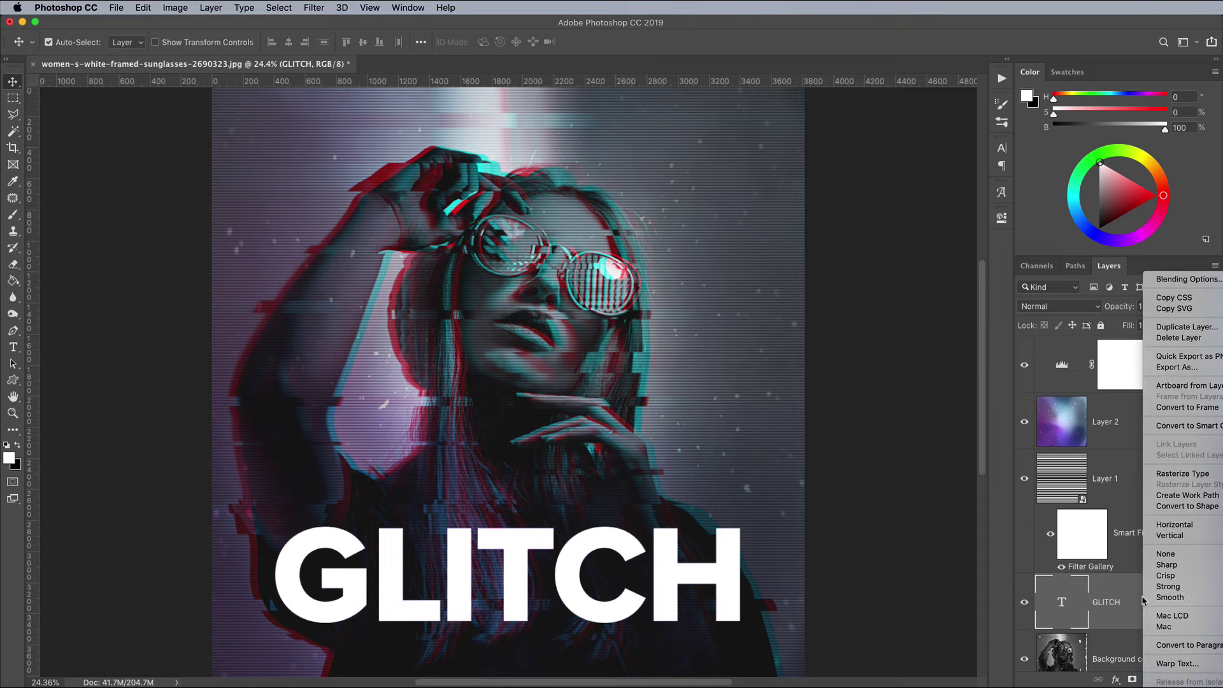
pyautogui.click(1170, 475)
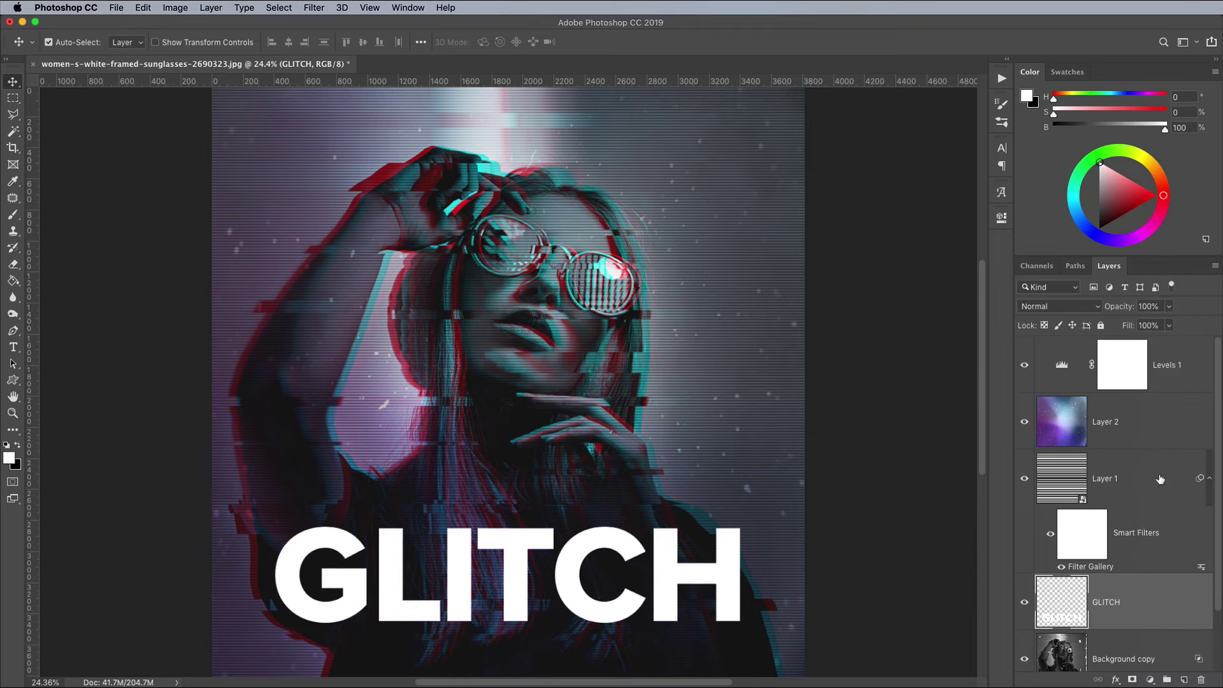
pyautogui.press('super+t')
pyautogui.moveTo(541, 569); pyautogui.dragTo(543, 570)
pyautogui.press('Return')
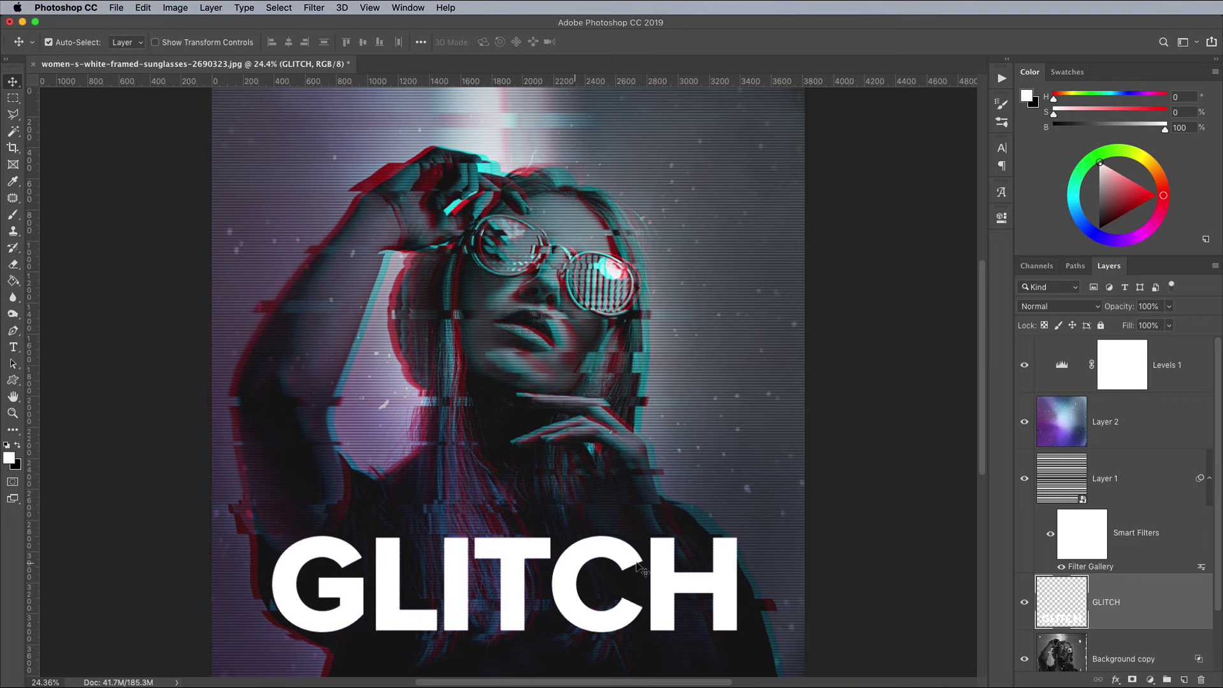
# Step: Duplicate GLITCH, exclude the red channel on the copy, and offset it sideways
pyautogui.moveTo(1160, 593); pyautogui.dragTo(1186, 681)
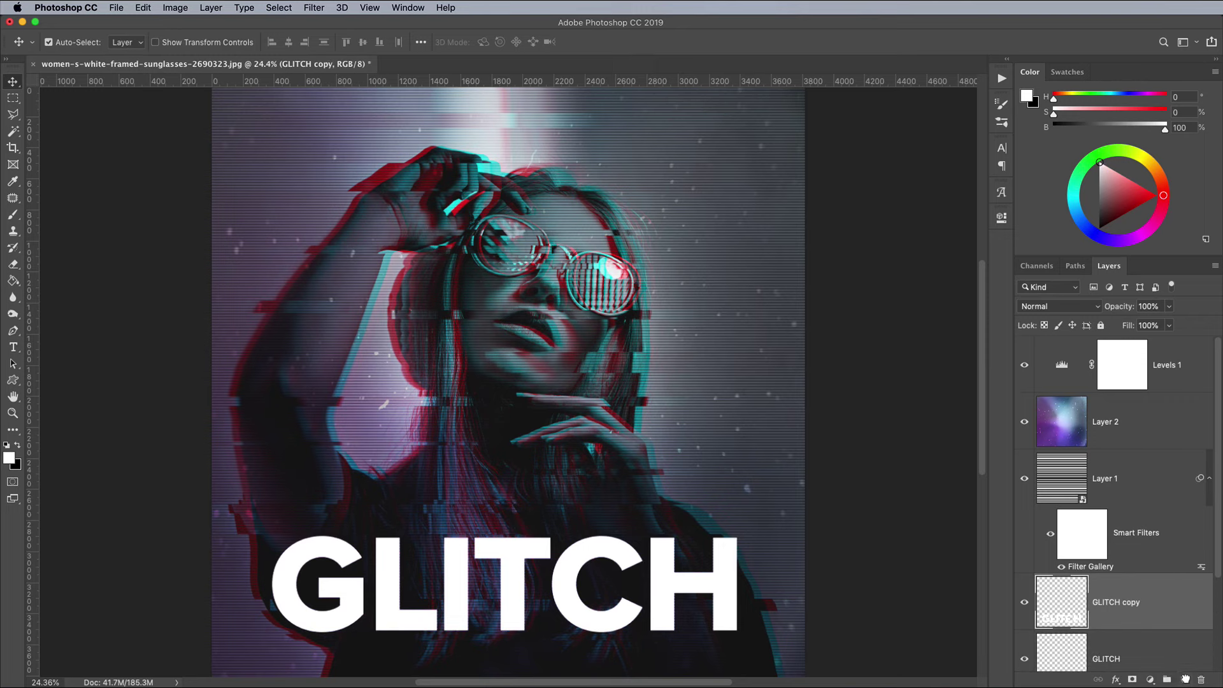
pyautogui.doubleClick(1162, 615)
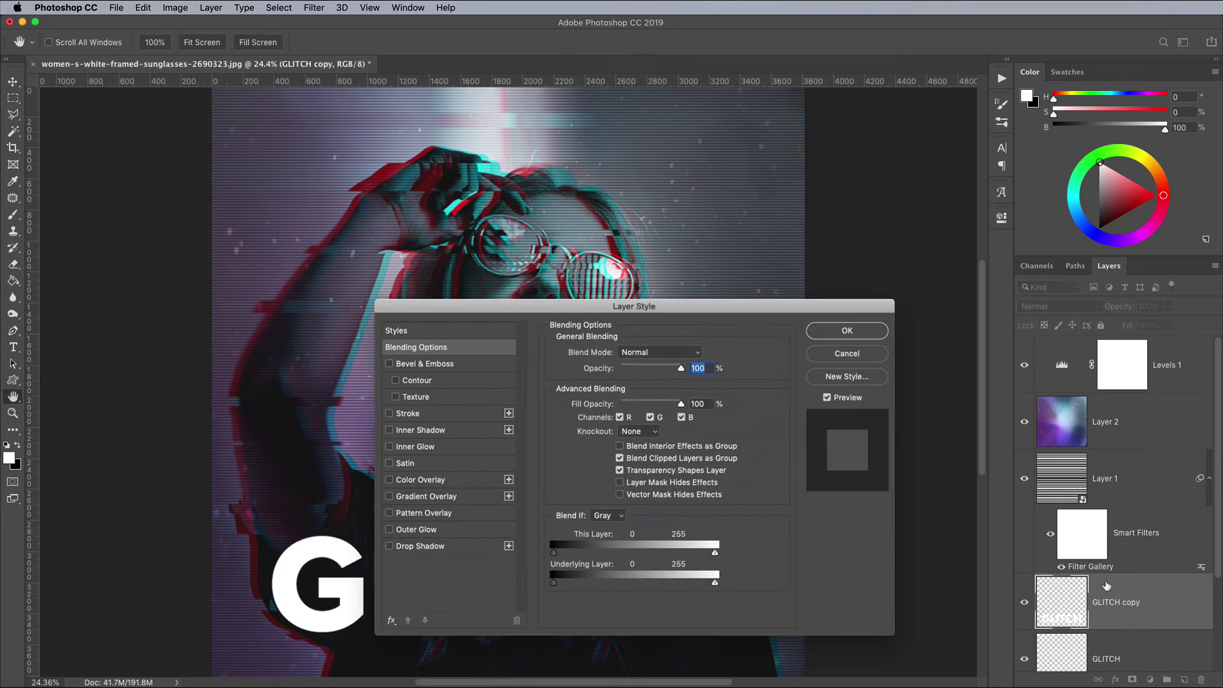
pyautogui.click(620, 417)
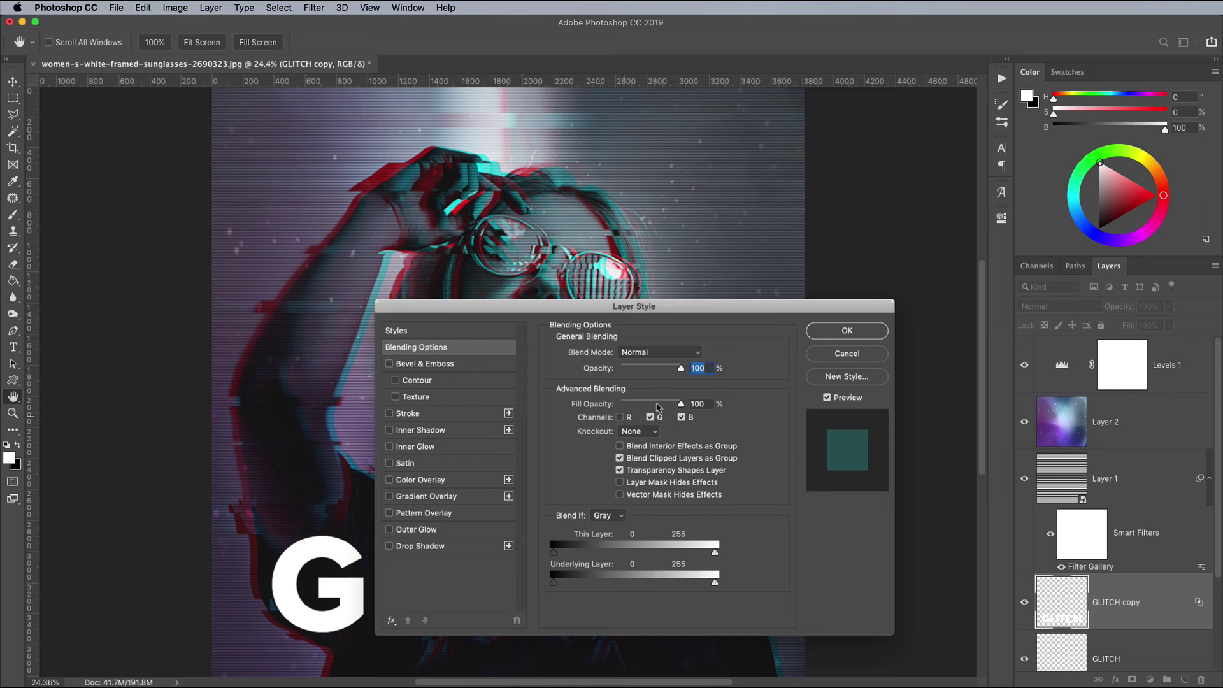
pyautogui.click(824, 332)
pyautogui.scroll(-3, 708, 376)
pyautogui.hotkey('shift', 'Right')
pyautogui.hotkey('shift', 'Right')
pyautogui.hotkey('shift', 'Right')
pyautogui.hotkey('shift', 'Right')
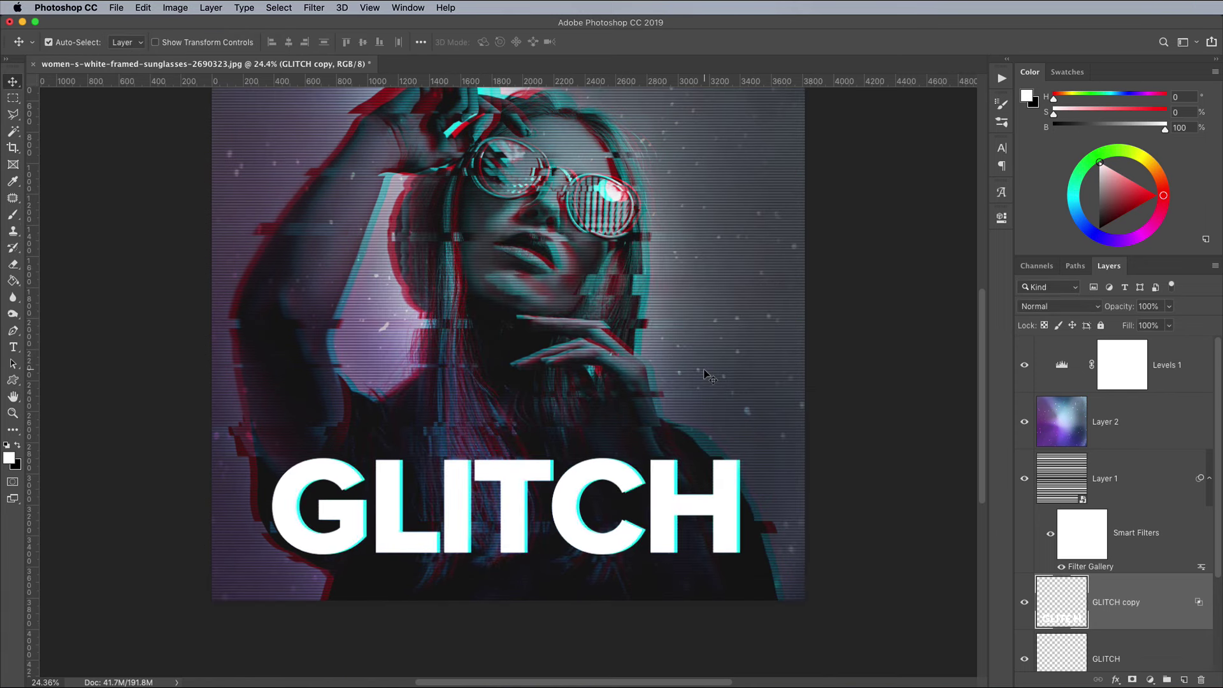
pyautogui.hotkey('shift', 'Left')
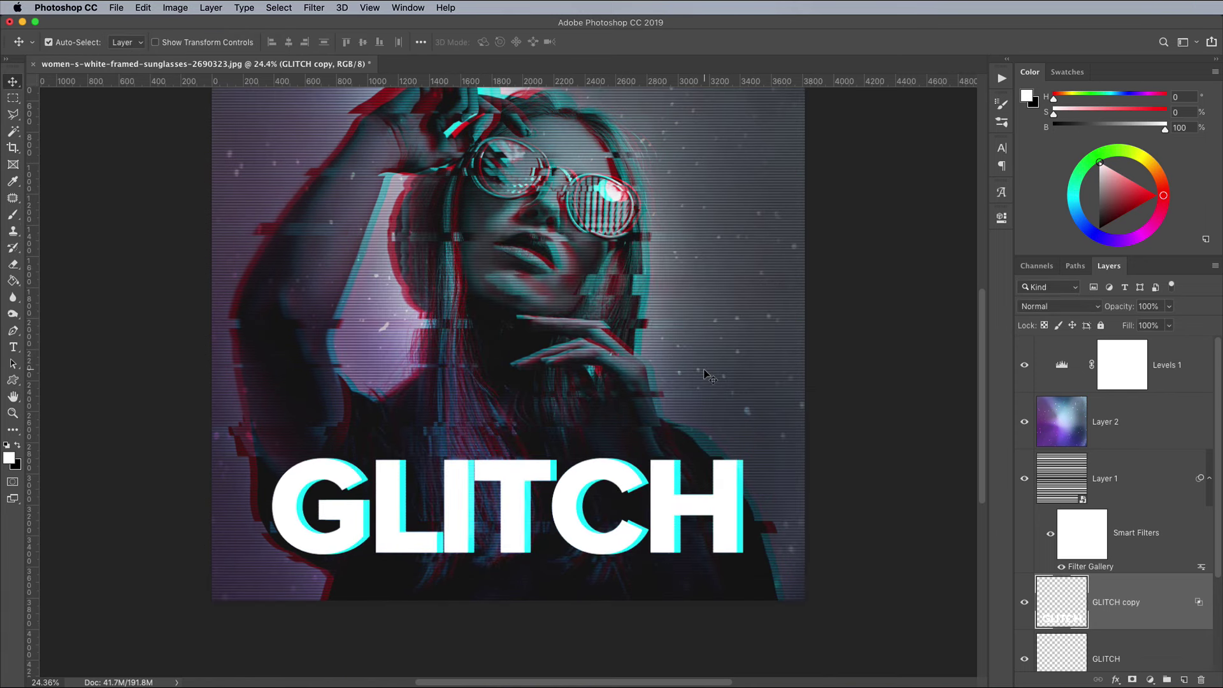
# Step: Leave the original GLITCH layer red-only by excluding its green and blue channels
pyautogui.doubleClick(1150, 645)
pyautogui.click(683, 417)
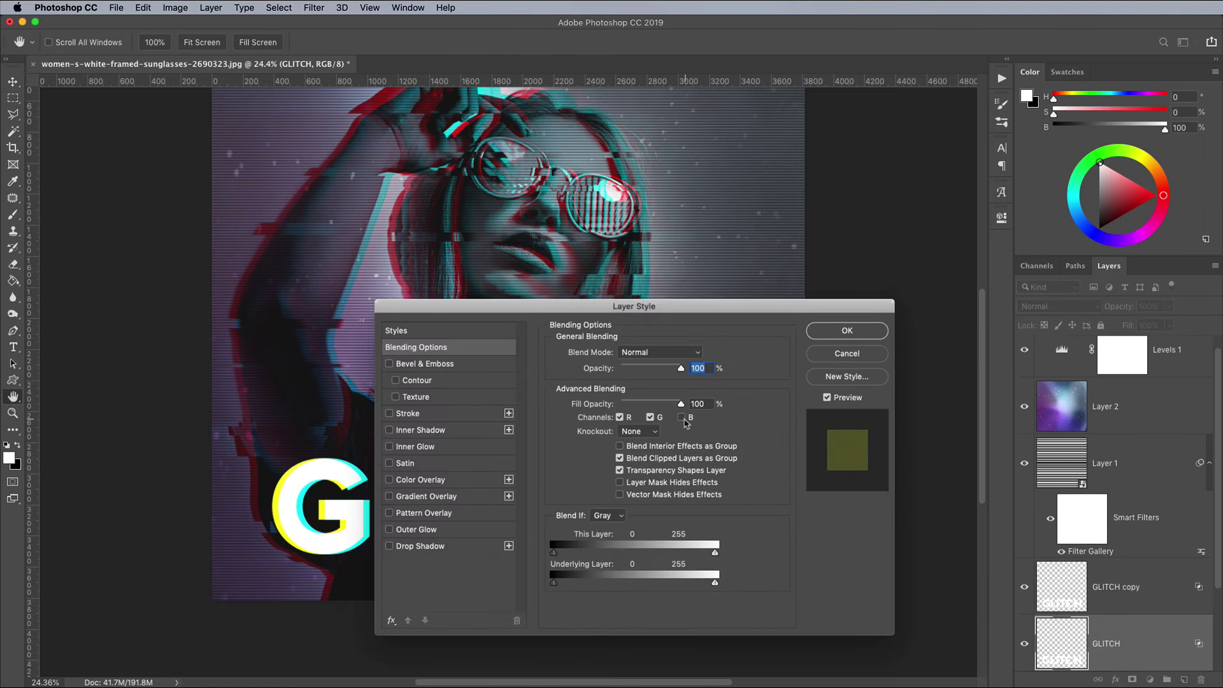
pyautogui.click(651, 418)
pyautogui.click(833, 332)
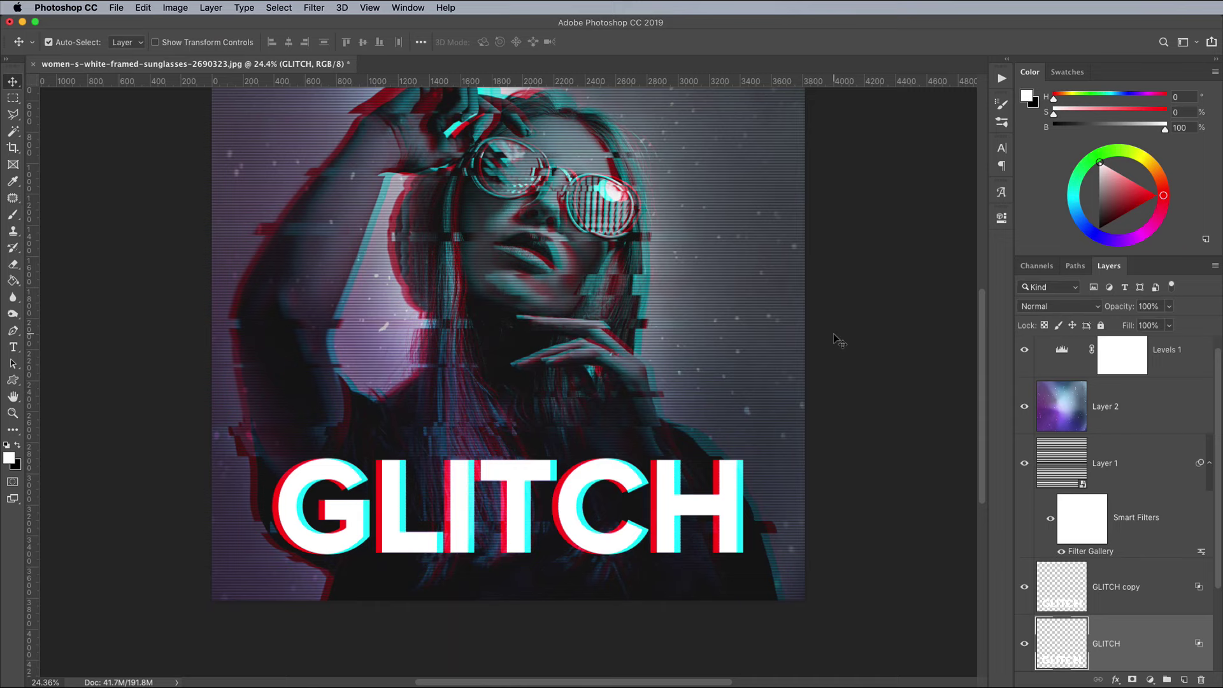
# Step: On the GLITCH copy layer, select a thin horizontal strip of the letters and shift it right
pyautogui.click(1157, 576)
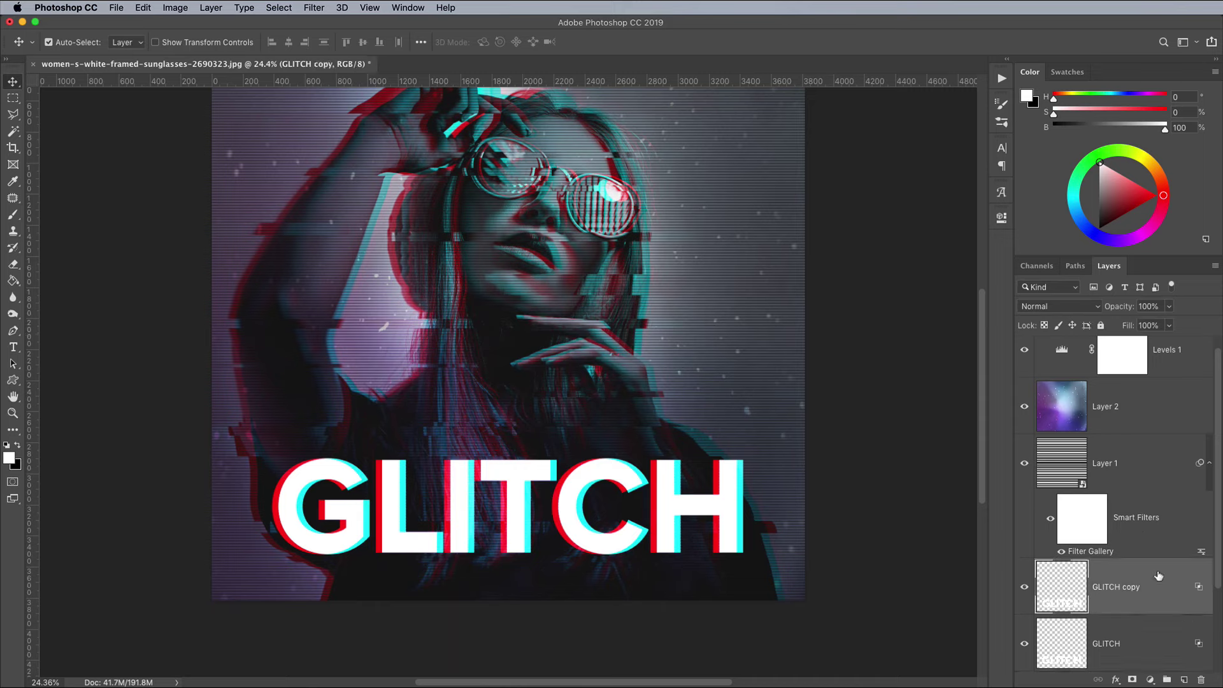
pyautogui.click(12, 97)
pyautogui.moveTo(225, 447); pyautogui.dragTo(881, 498)
pyautogui.press('v')
pyautogui.hotkey('shift', 'Right')
pyautogui.hotkey('shift', 'Right')
pyautogui.hotkey('shift', 'Right')
pyautogui.hotkey('shift', 'Right')
pyautogui.hotkey('shift', 'Right')
pyautogui.hotkey('shift', 'Right')
pyautogui.press('m')
# Step: Select a second thin strip across the GLITCH letters and nudge it sideways
pyautogui.click(334, 492)
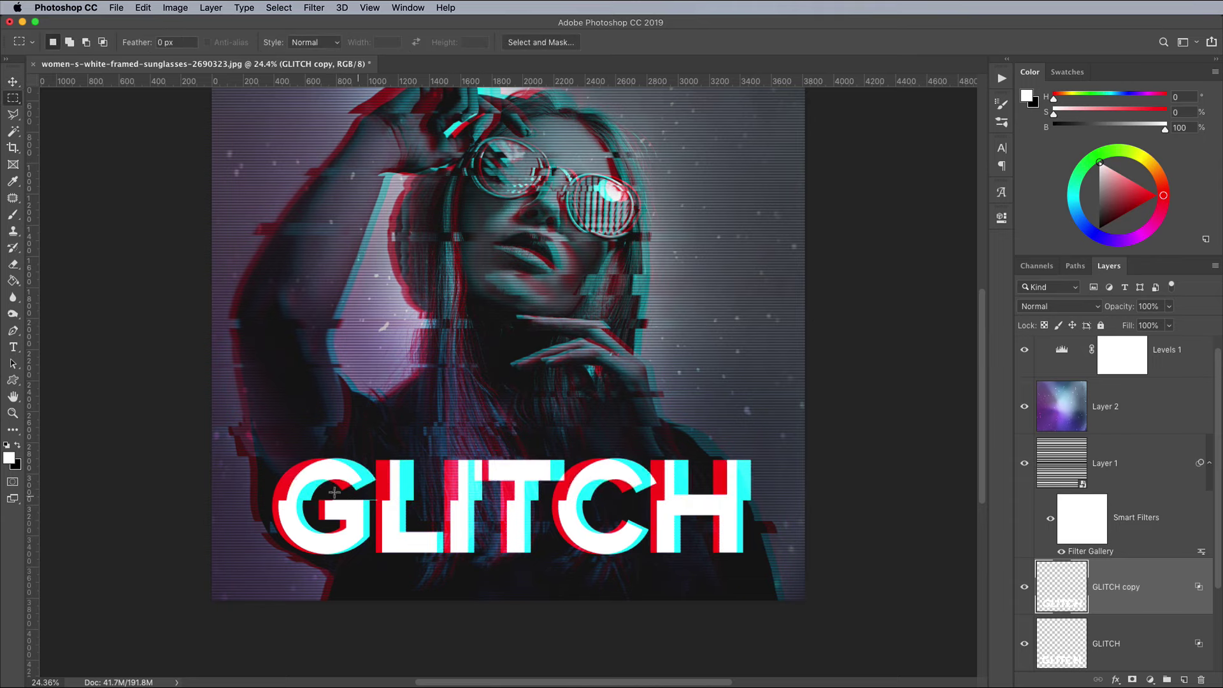
pyautogui.moveTo(226, 472); pyautogui.dragTo(824, 476)
pyautogui.press('v')
pyautogui.hotkey('shift', 'Right')
pyautogui.hotkey('shift', 'Right')
pyautogui.hotkey('shift', 'Right')
pyautogui.hotkey('shift', 'Right')
pyautogui.hotkey('shift', 'Right')
pyautogui.press('m')
pyautogui.press('v')
# Step: Shift a third thin strip lower on the letters to the right, then deselect
pyautogui.moveTo(794, 517); pyautogui.dragTo(796, 543)
pyautogui.hotkey('shift', 'Right')
pyautogui.hotkey('shift', 'Right')
pyautogui.hotkey('shift', 'Right')
pyautogui.hotkey('shift', 'Right')
pyautogui.hotkey('shift', 'Right')
pyautogui.press('m')
pyautogui.press('v')
pyautogui.hotkey('shift', 'Right')
pyautogui.hotkey('shift', 'Right')
pyautogui.hotkey('shift', 'Right')
pyautogui.hotkey('shift', 'Right')
pyautogui.hotkey('shift', 'Right')
pyautogui.press('super+d')
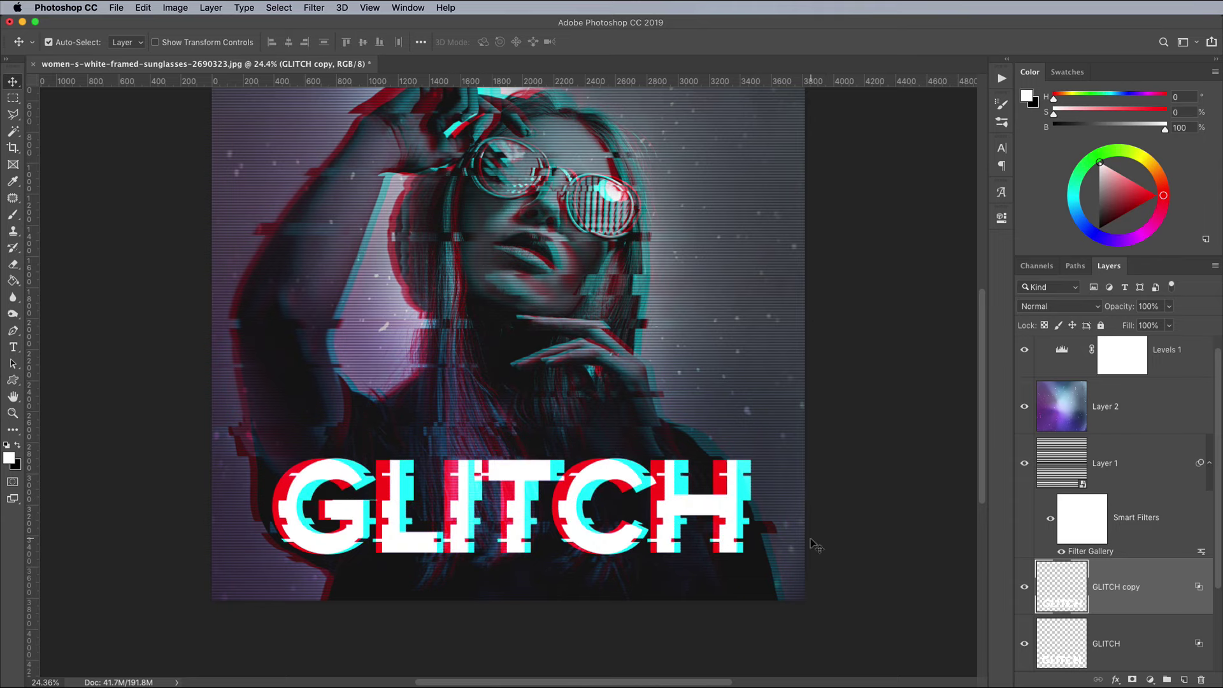
# Step: Give GLITCH copy a Normal-mode Outer Glow with 32 px size and 60% opacity
pyautogui.doubleClick(1158, 587)
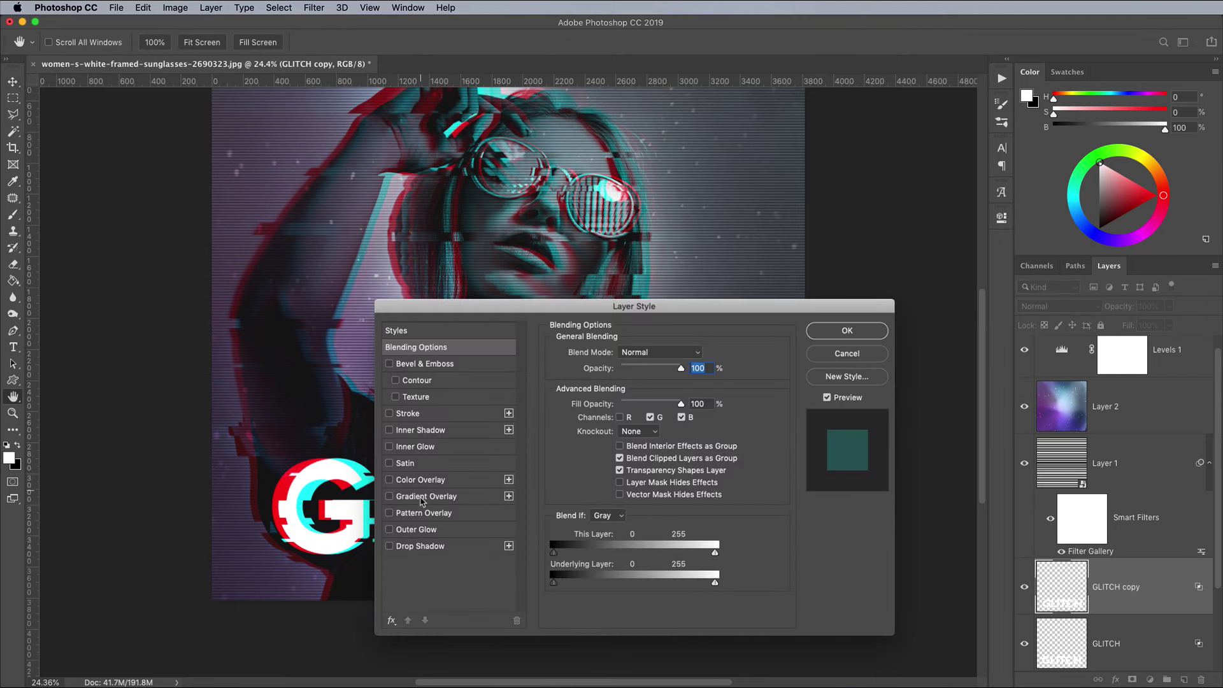
pyautogui.click(418, 532)
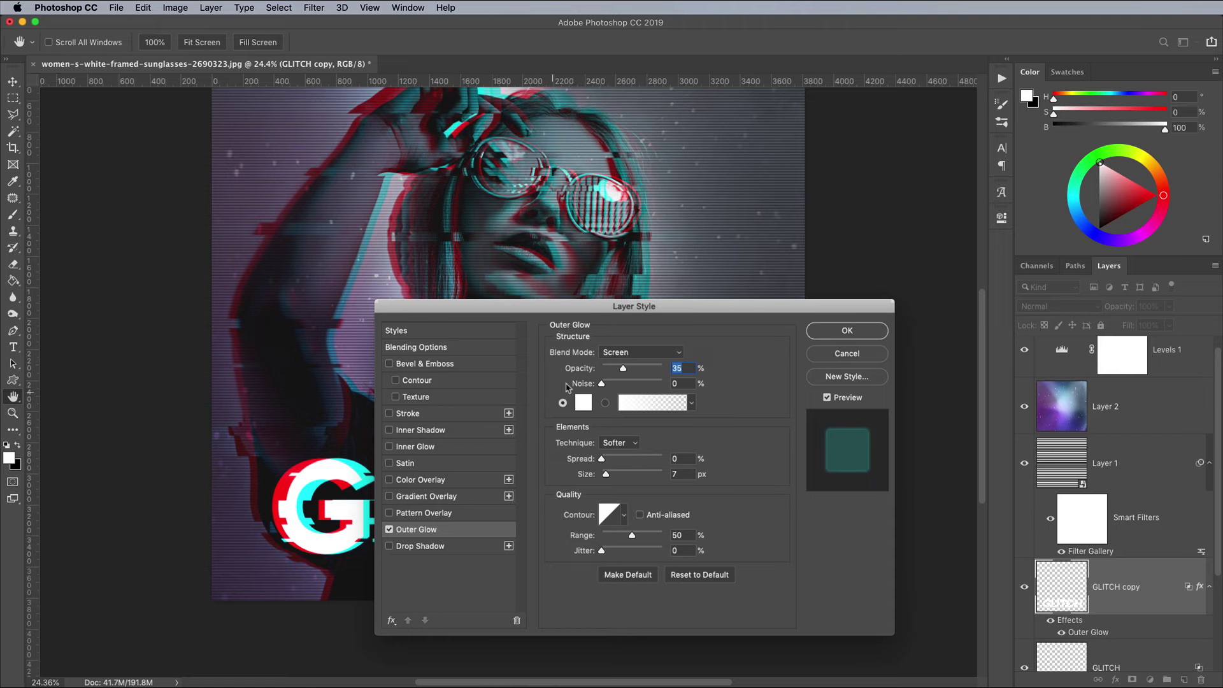
pyautogui.click(616, 355)
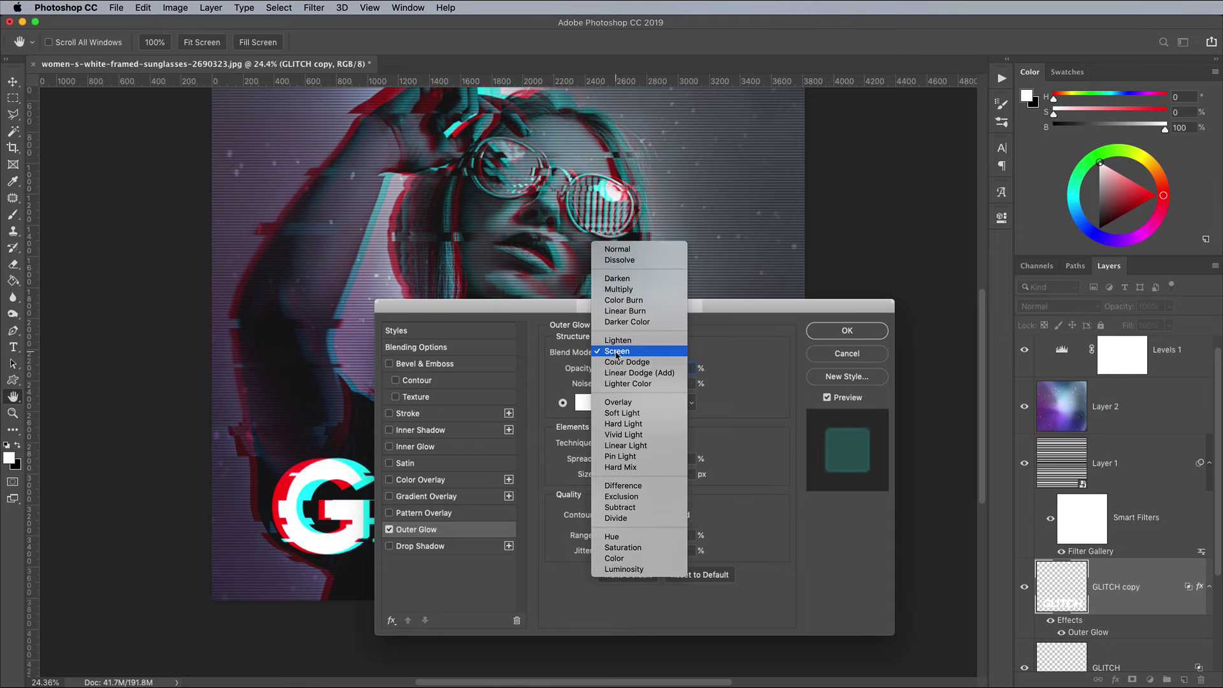
pyautogui.click(625, 246)
pyautogui.moveTo(624, 369); pyautogui.dragTo(663, 370)
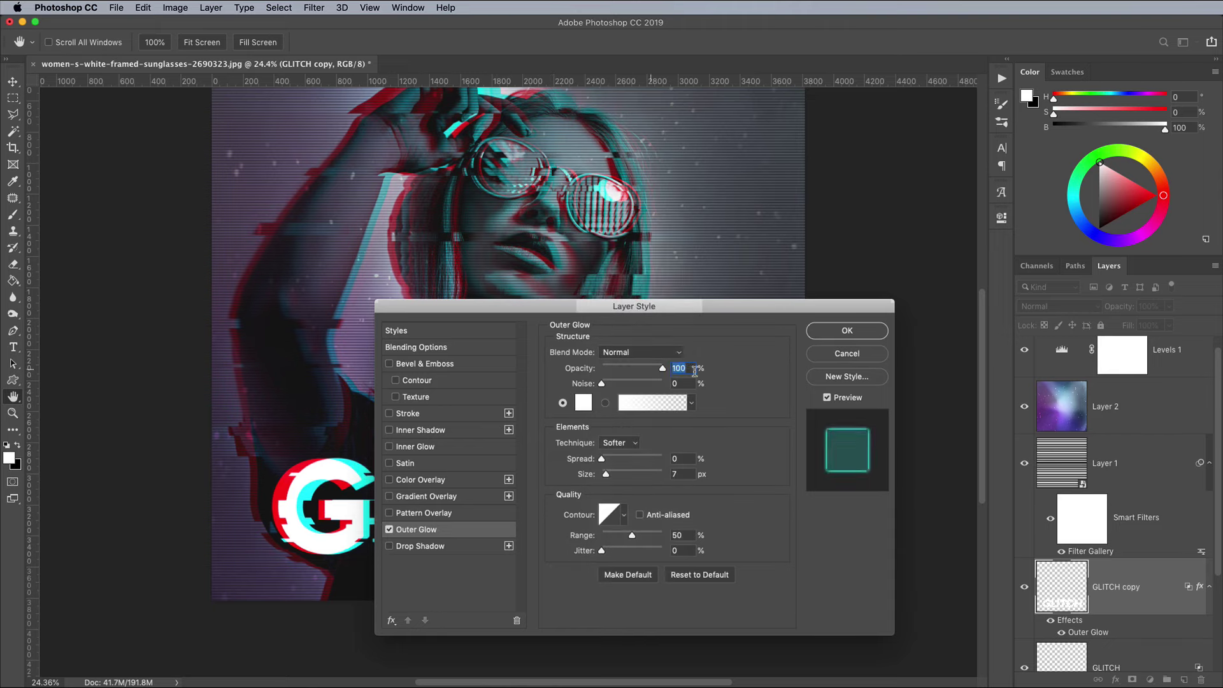
pyautogui.moveTo(605, 474); pyautogui.dragTo(611, 477)
pyautogui.moveTo(440, 304); pyautogui.dragTo(709, 265)
pyautogui.press('super+equal')
pyautogui.scroll(-2, 511, 404)
pyautogui.moveTo(934, 335)
pyautogui.mouseDown()
pyautogui.moveTo(895, 332)
pyautogui.moveTo(910, 332)
pyautogui.mouseUp()
pyautogui.click(1082, 292)
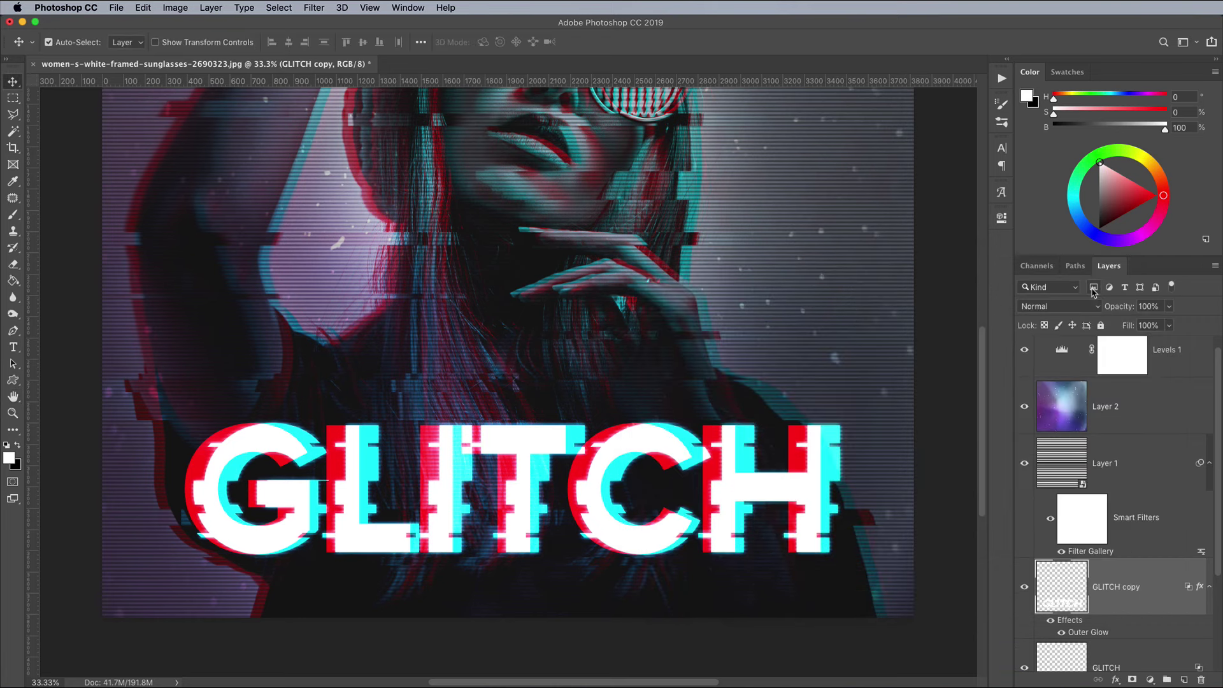
# Step: Add a Normal-mode Outer Glow to the GLITCH layer with a larger size and 77% opacity
pyautogui.doubleClick(1115, 602)
pyautogui.click(687, 489)
pyautogui.click(910, 312)
pyautogui.click(887, 210)
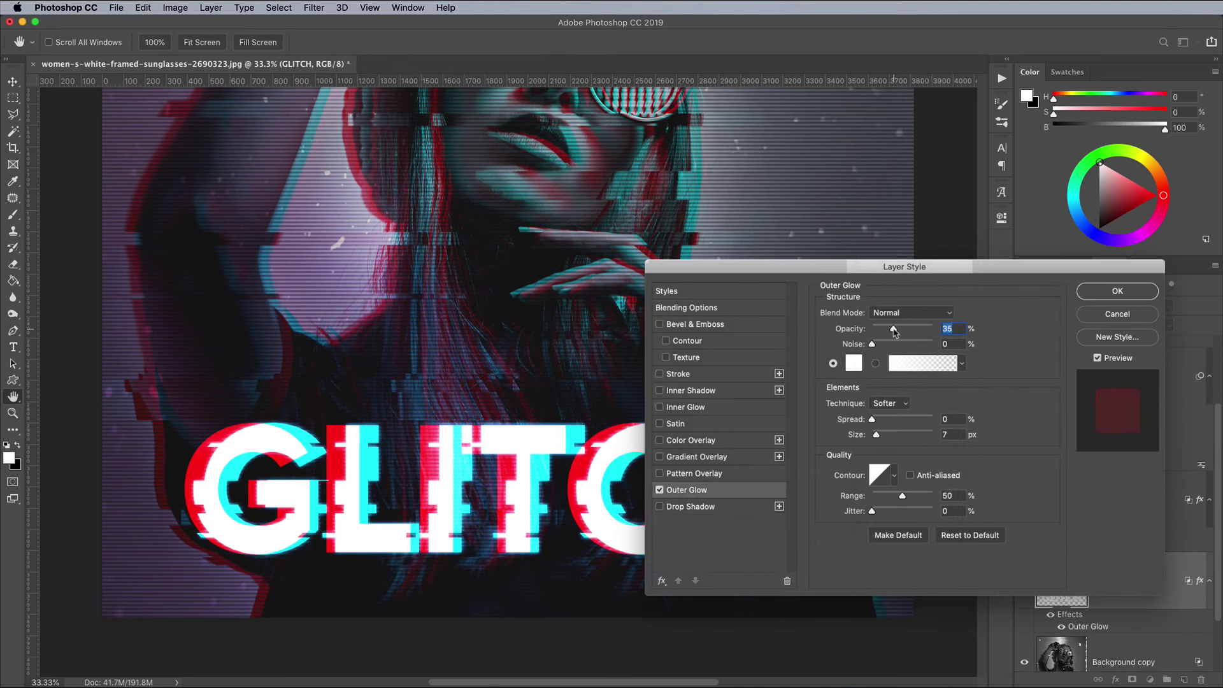
pyautogui.moveTo(884, 435); pyautogui.dragTo(883, 438)
pyautogui.moveTo(910, 329); pyautogui.dragTo(921, 329)
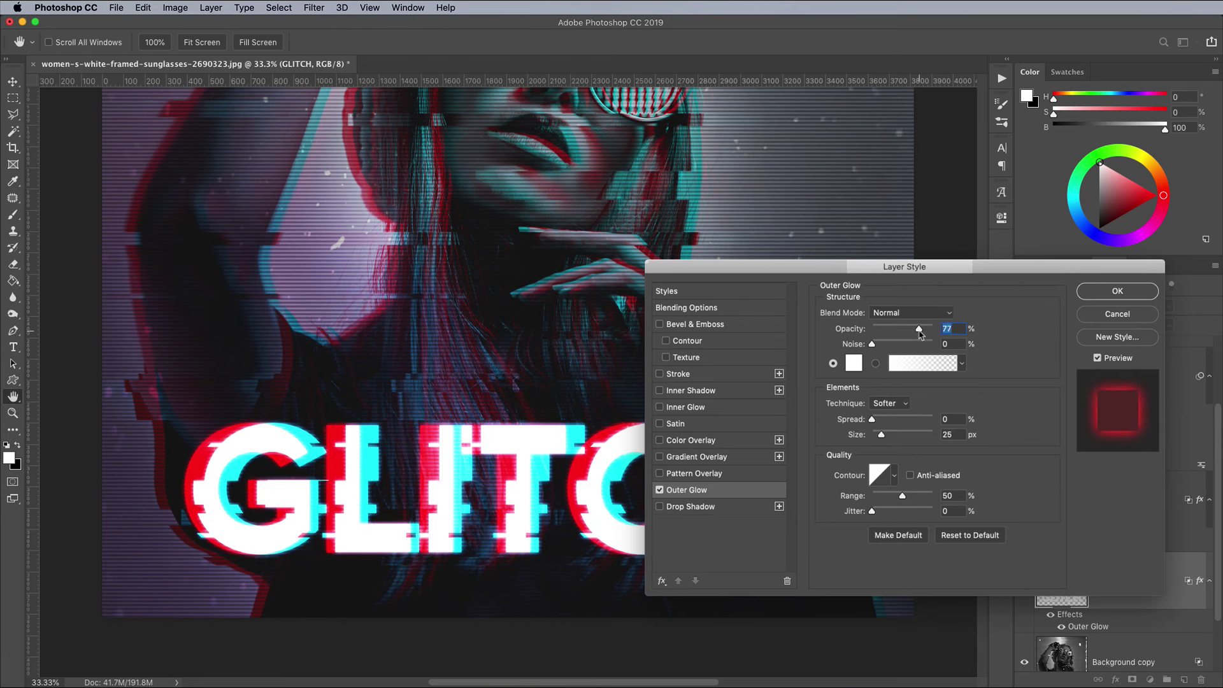
pyautogui.click(1086, 294)
pyautogui.keyDown('super'); pyautogui.click(744, 379); pyautogui.keyUp('super')
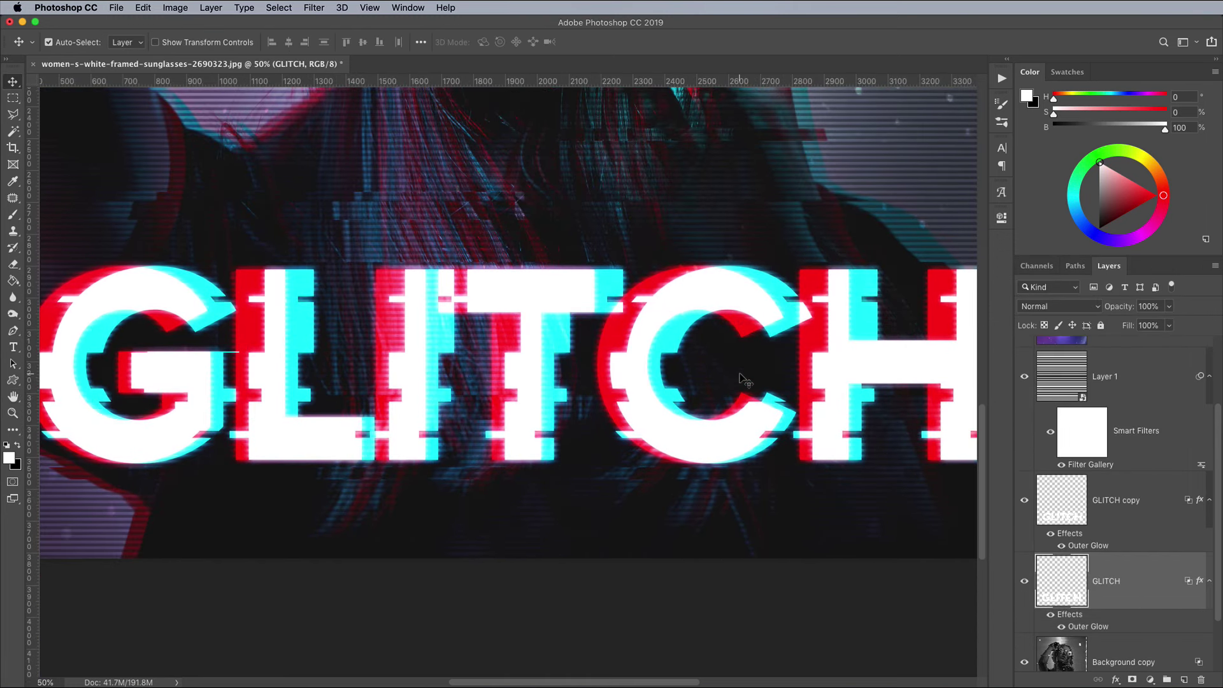
# Step: Fit the whole poster on screen to review the glowing GLITCH headline
pyautogui.press('super+0')
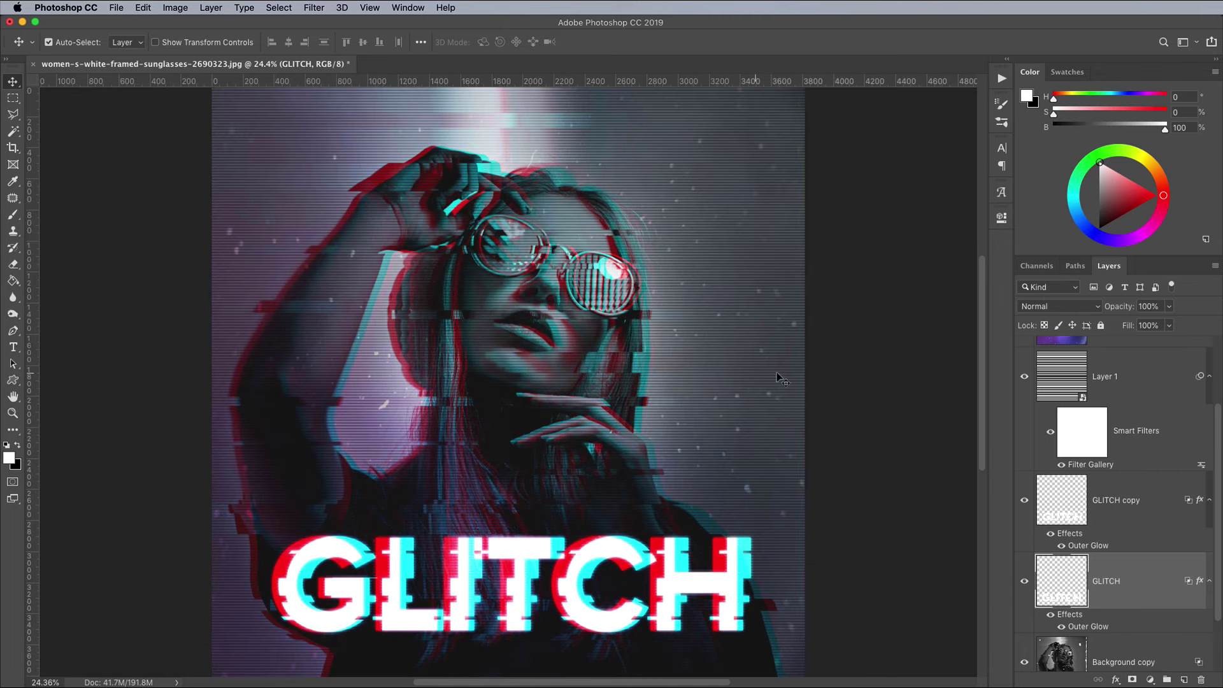